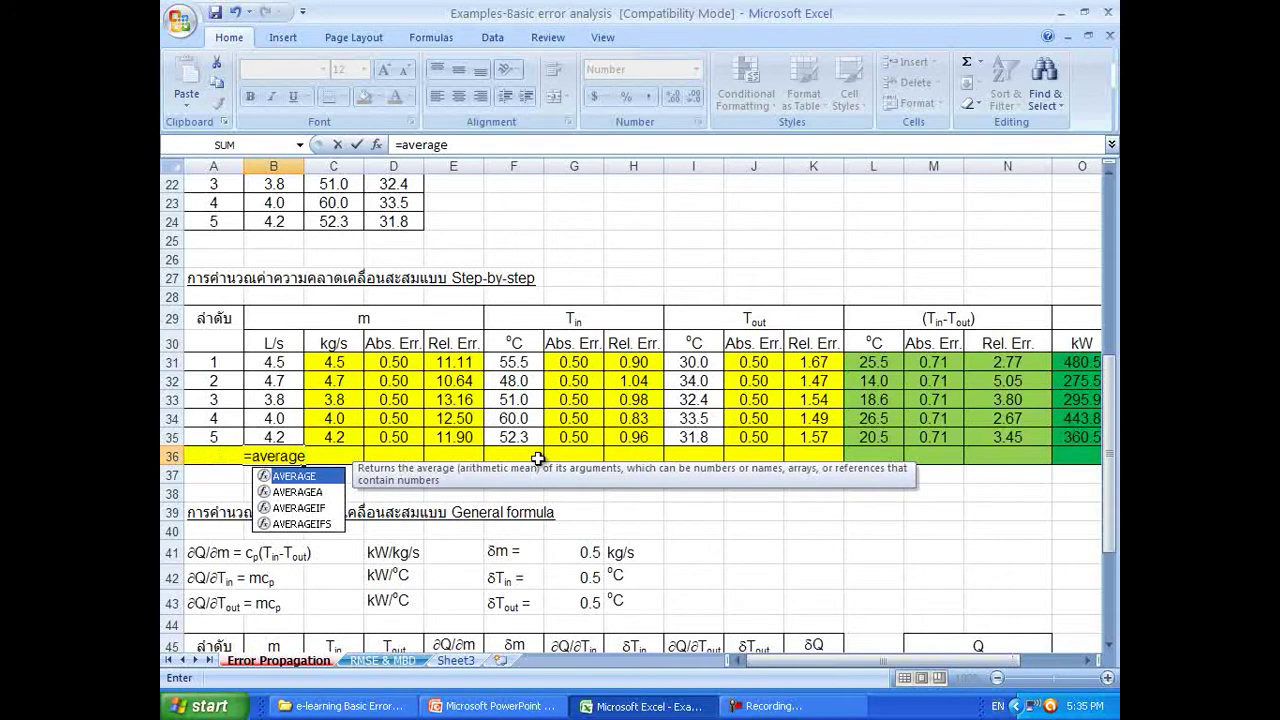
Step: Complete the formula in B36 to average the flow-rate readings in B31:B35
{"action": "key", "text": "Up"}
{"action": "key", "text": "Up"}
{"action": "key", "text": "Up"}
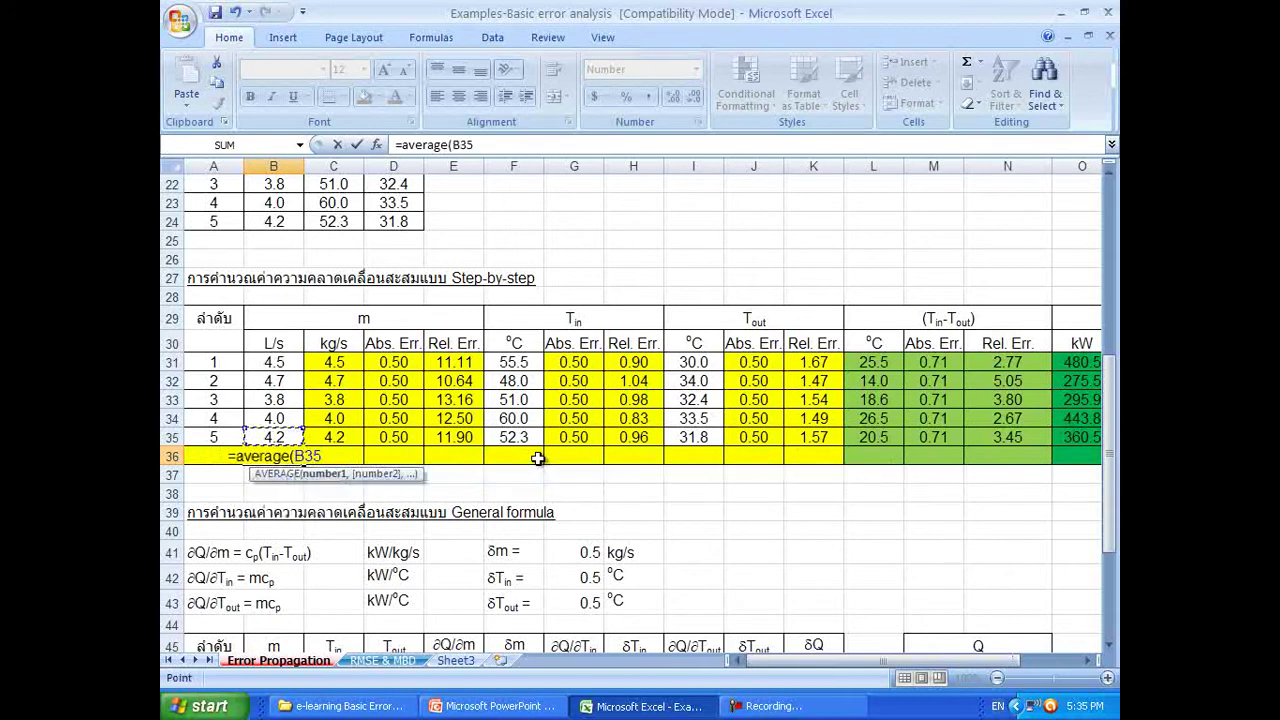
{"action": "key", "text": "shift+Down"}
{"action": "key", "text": "shift+Down"}
{"action": "key", "text": "shift+Up"}
{"action": "key", "text": "shift+Up"}
{"action": "key", "text": "Return"}
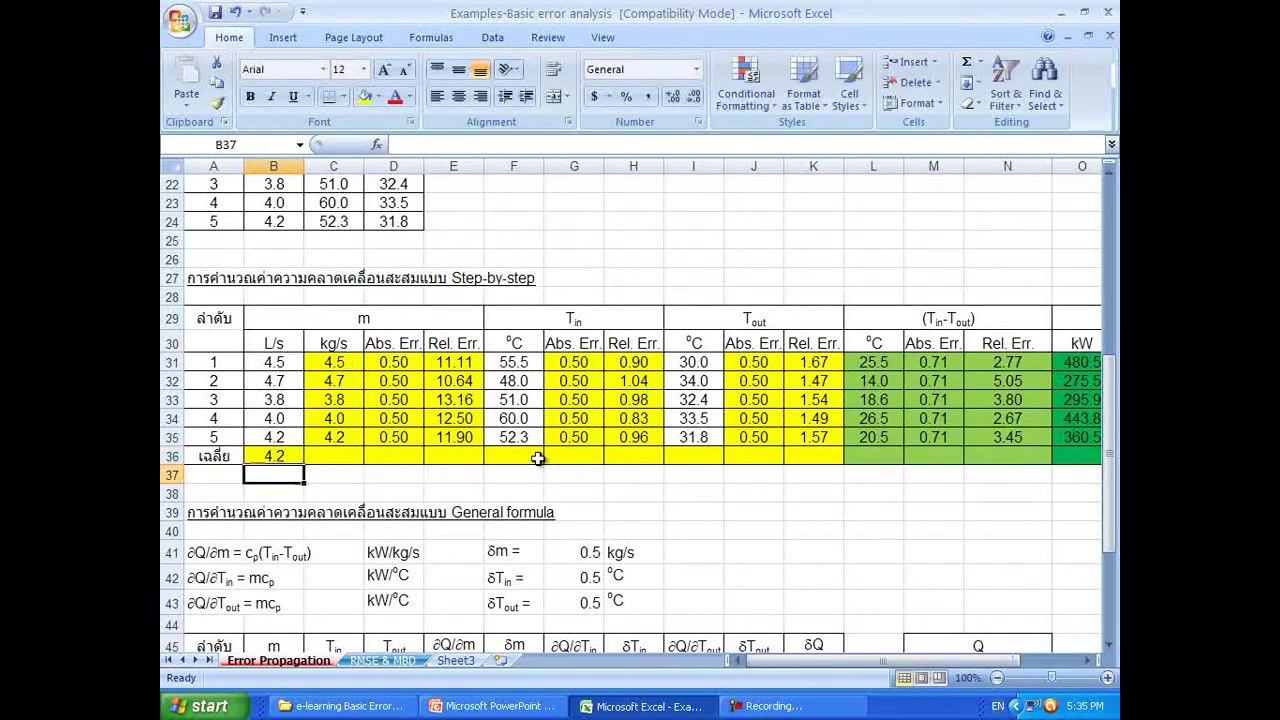
Step: Copy the average in B36 and paste only its formula across C36:Q36
{"action": "key", "text": "Up"}
{"action": "key", "text": "ctrl+c"}
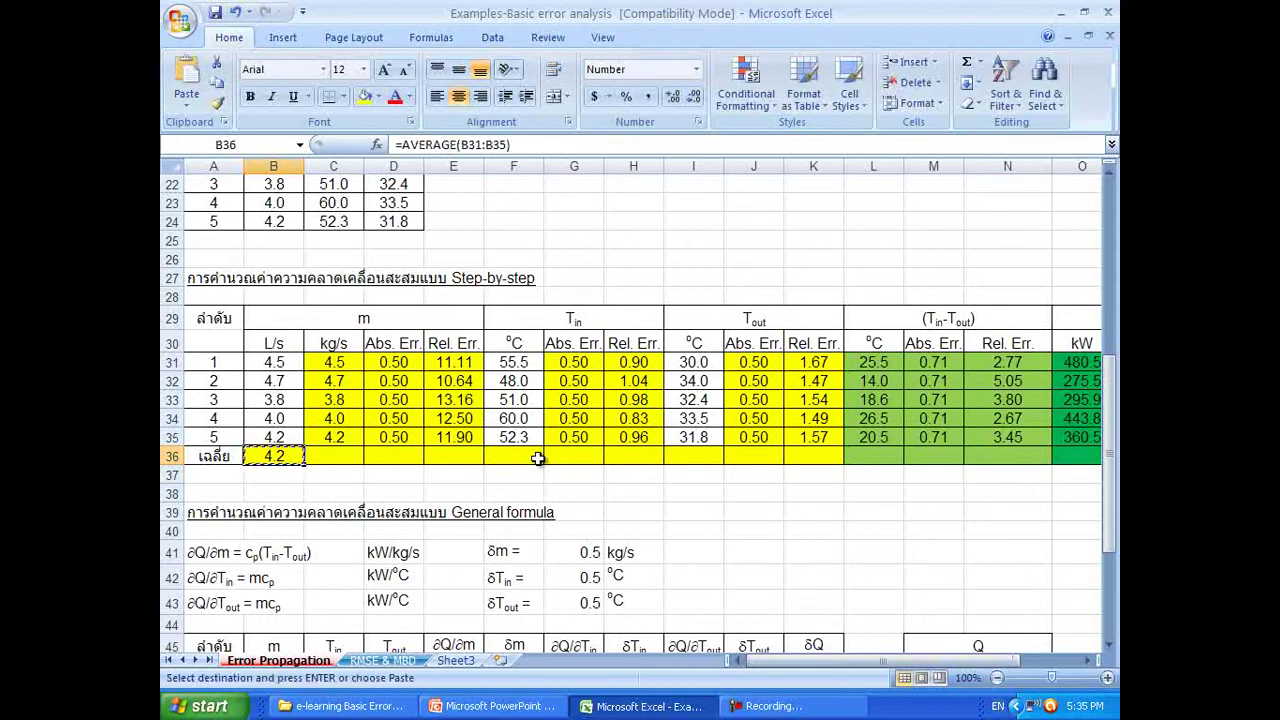
{"action": "key", "text": "Right"}
{"action": "key", "text": "shift+Right"}
{"action": "key", "text": "shift+Right"}
{"action": "key", "text": "shift+Right"}
{"action": "key", "text": "shift+Right"}
{"action": "key", "text": "shift+Right"}
{"action": "key", "text": "shift+Right"}
{"action": "key", "text": "shift+Right"}
{"action": "key", "text": "shift+Right"}
{"action": "key", "text": "shift+Right"}
{"action": "key", "text": "shift+Right"}
{"action": "key", "text": "shift+Right"}
{"action": "key", "text": "shift+Right"}
{"action": "key", "text": "shift+Right"}
{"action": "key", "text": "shift+Right"}
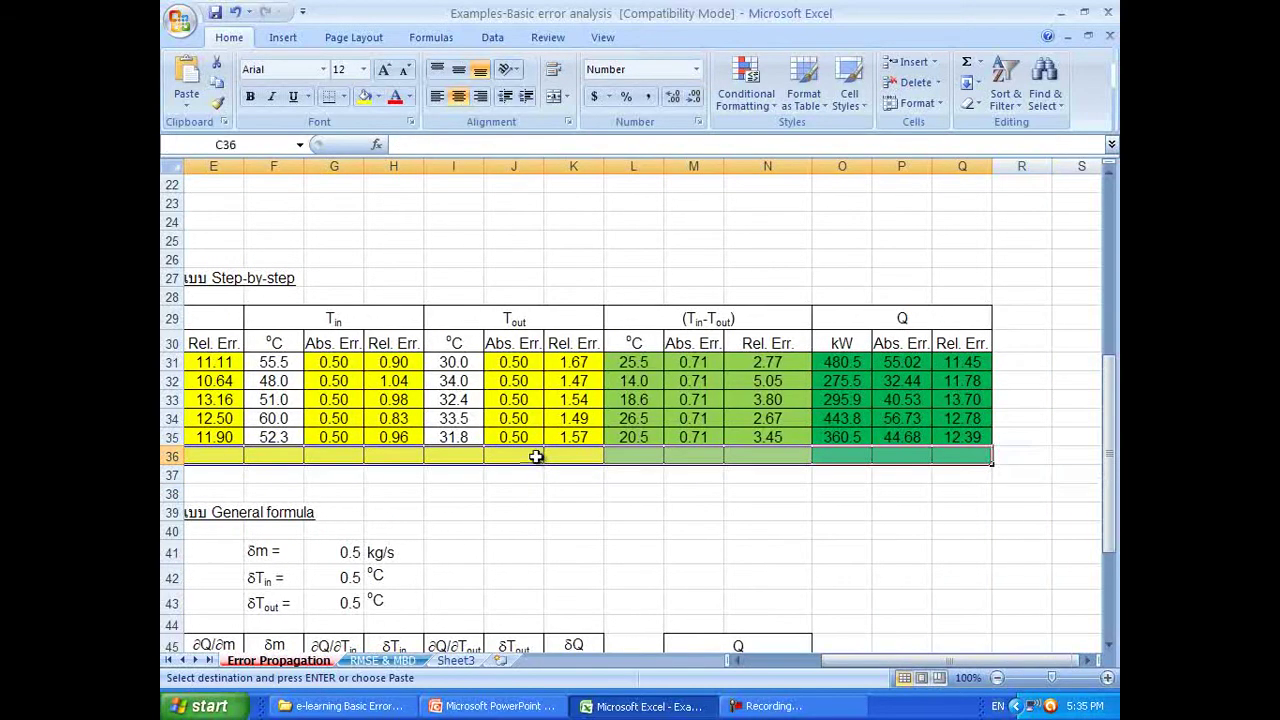
{"action": "right_click", "coordinate": [536, 456]}
{"action": "left_click", "coordinate": [595, 231]}
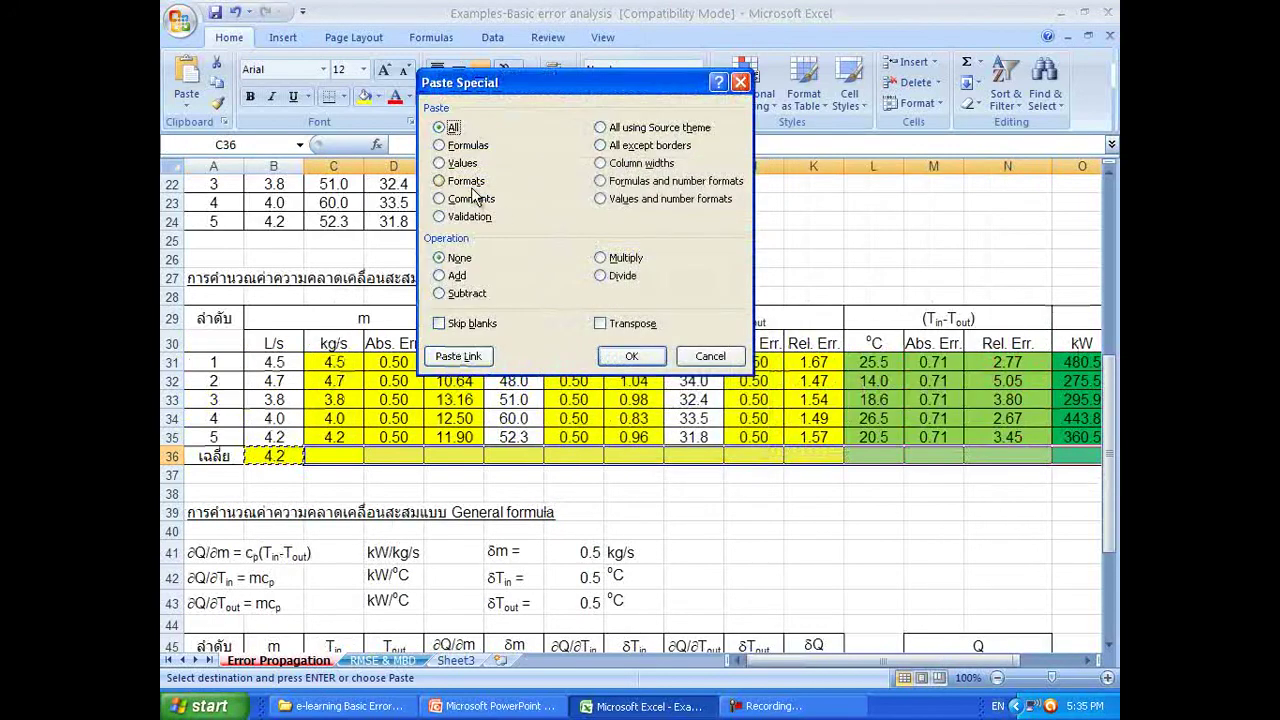
{"action": "left_click", "coordinate": [468, 146]}
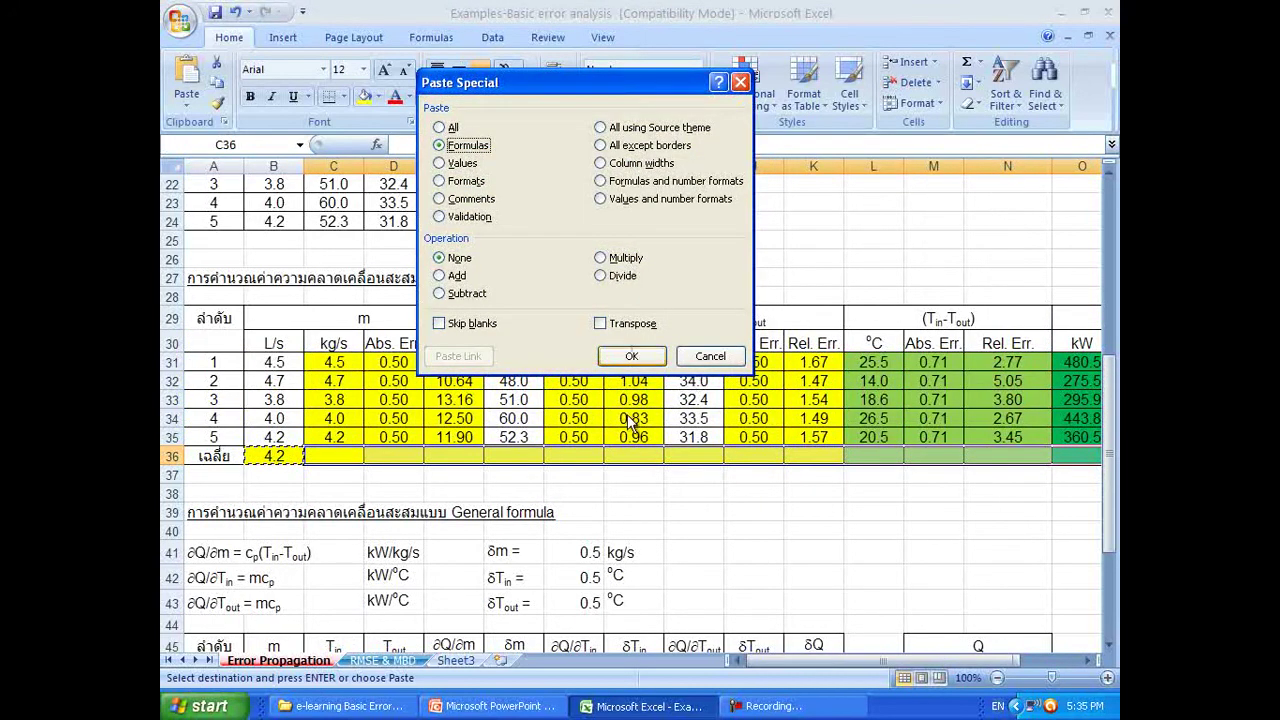
{"action": "left_click", "coordinate": [625, 362]}
{"action": "left_click", "coordinate": [598, 500]}
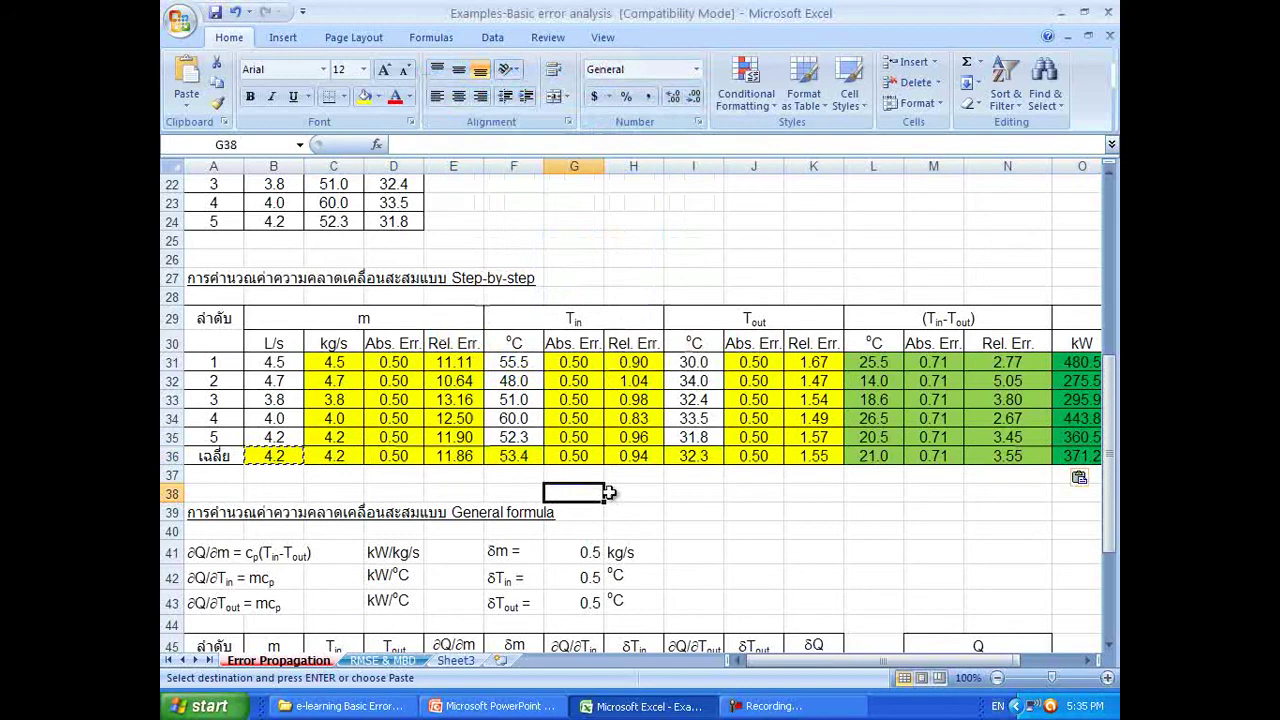
Step: Review the averages in row 36 of the step-by-step table, especially the absolute and relative errors of Q
{"action": "left_click", "coordinate": [683, 497]}
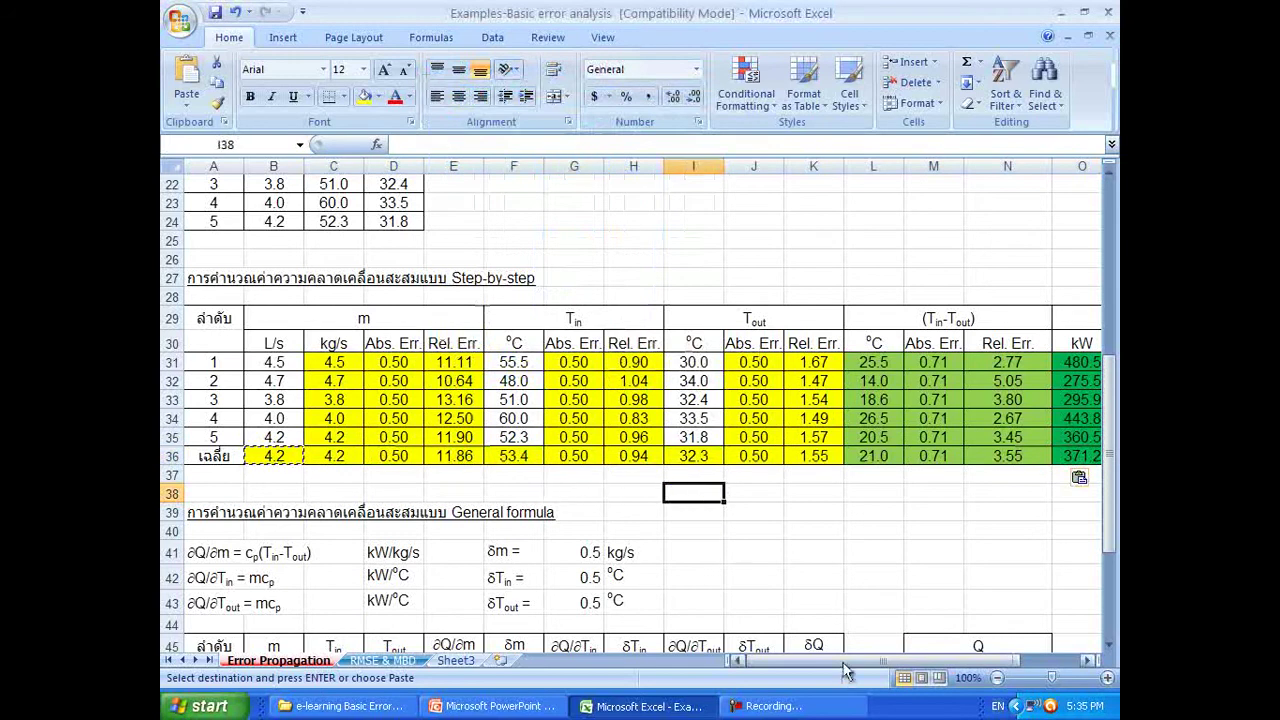
{"action": "left_click", "coordinate": [761, 481]}
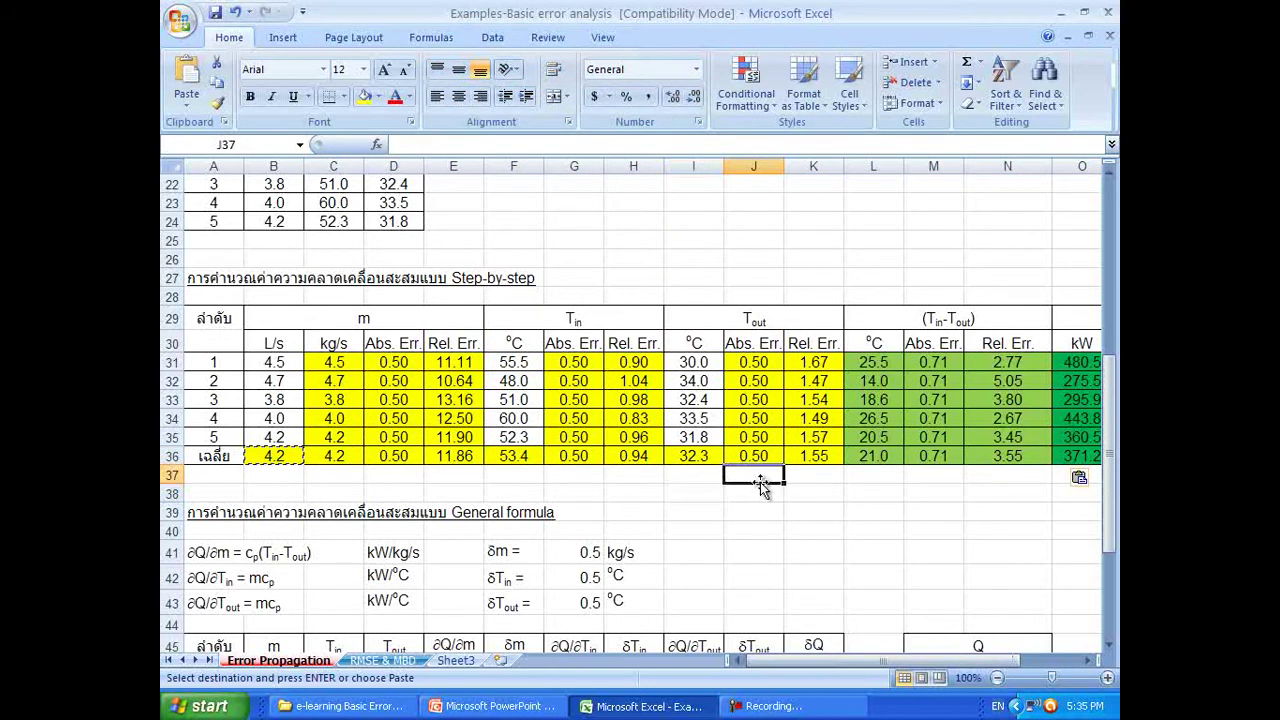
{"action": "left_click_drag", "start_coordinate": [860, 664], "coordinate": [969, 655]}
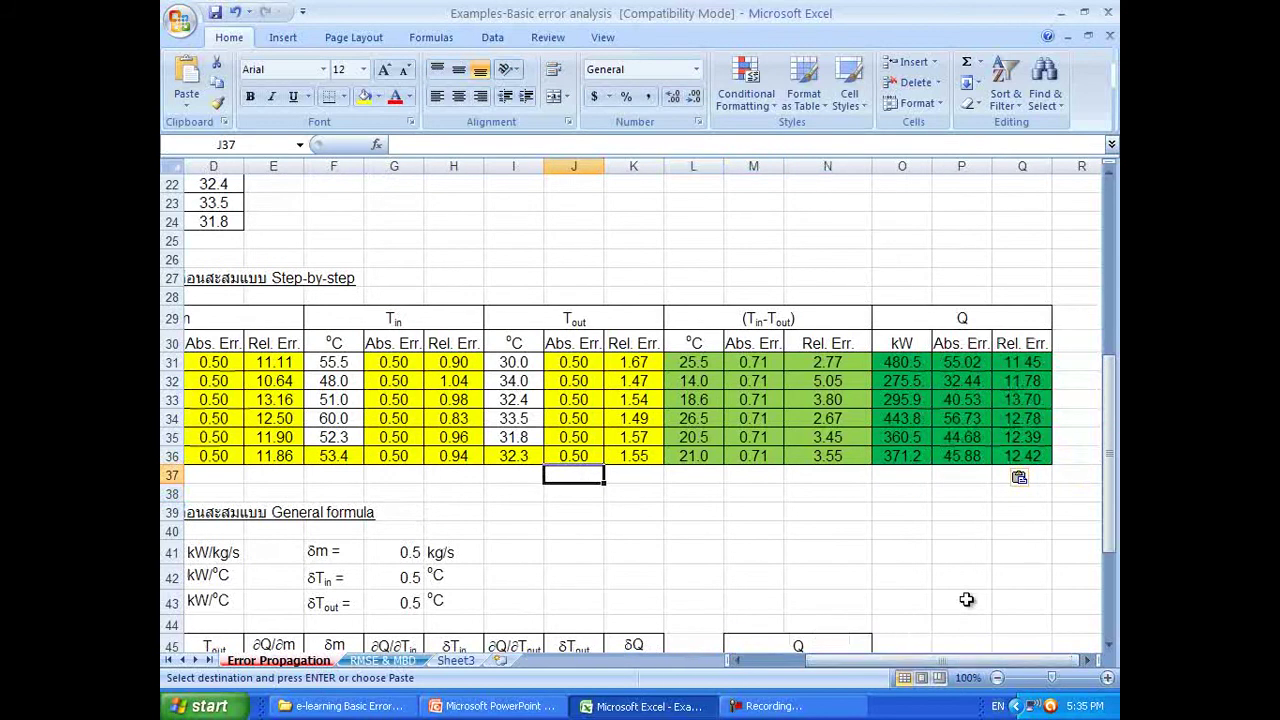
{"action": "left_click", "coordinate": [949, 460]}
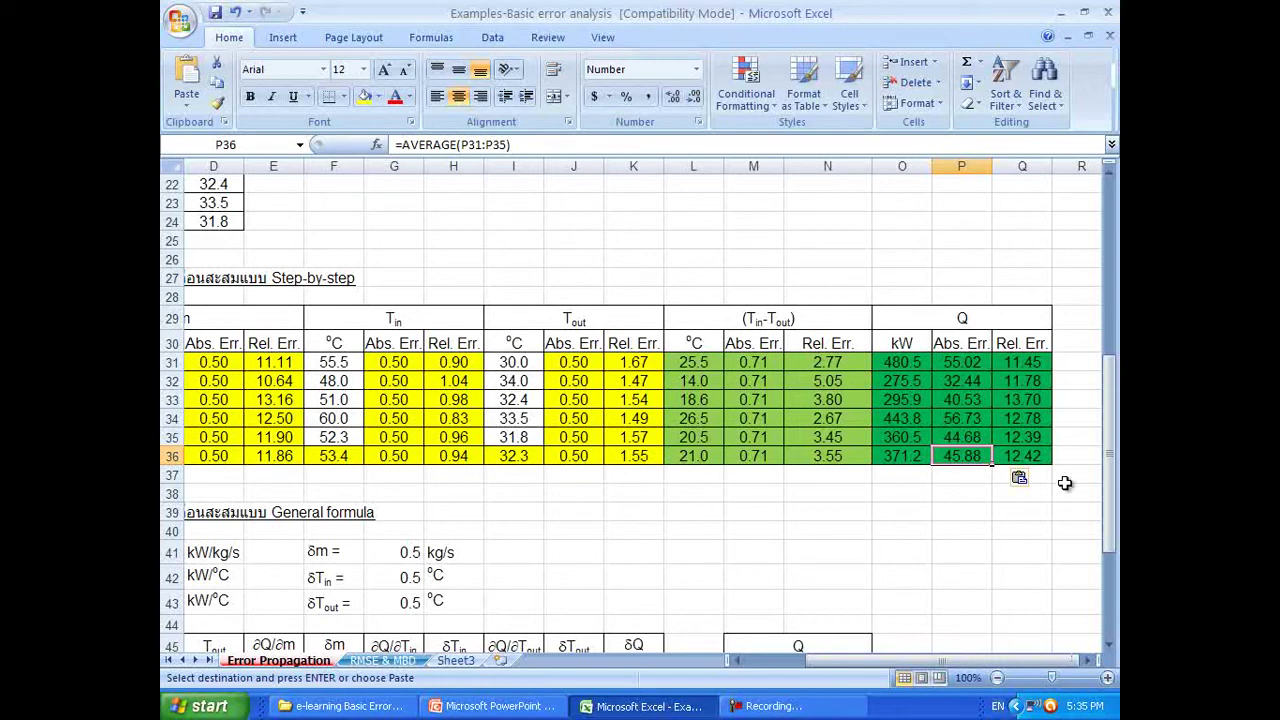
{"action": "left_click", "coordinate": [1044, 456]}
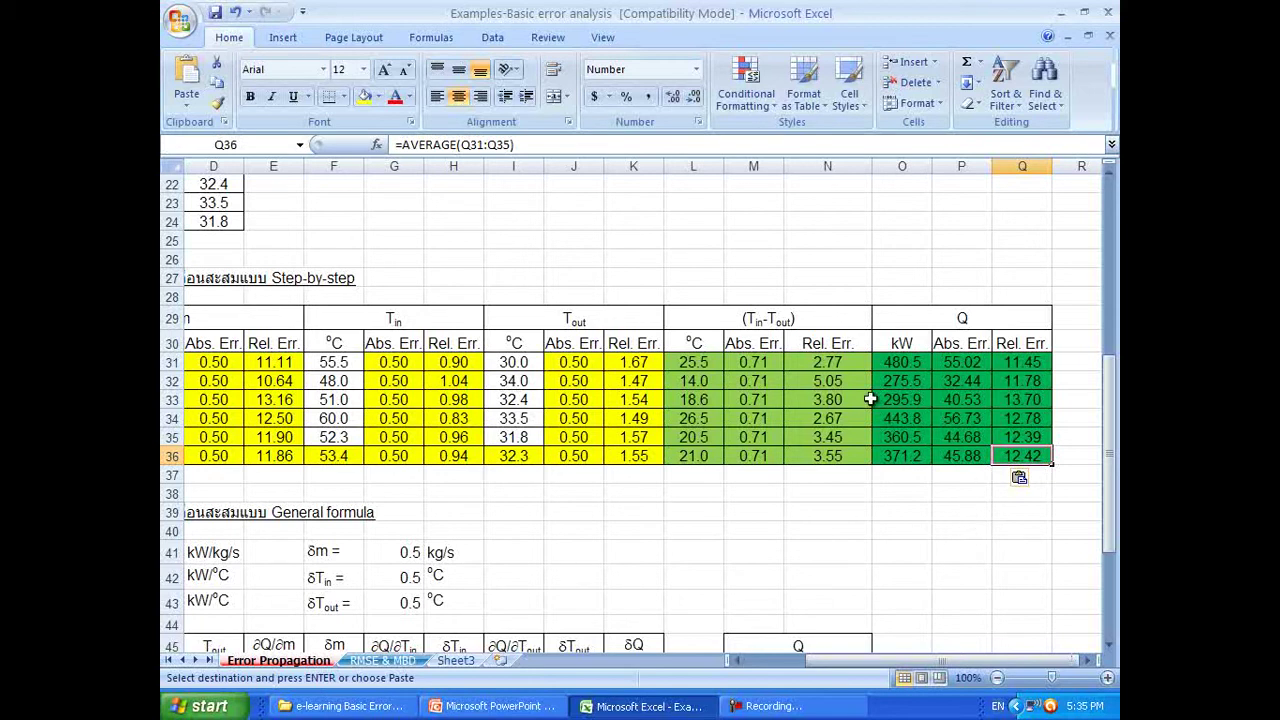
{"action": "left_click_drag", "start_coordinate": [923, 662], "coordinate": [869, 665]}
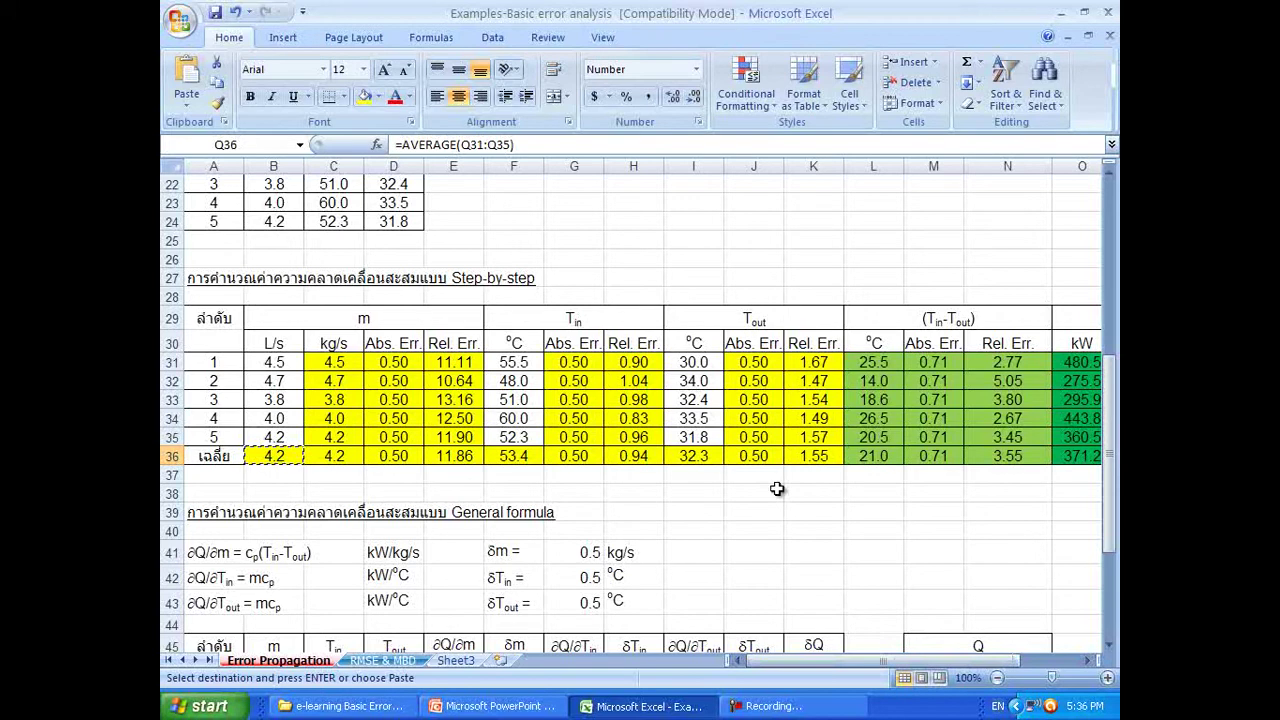
{"action": "scroll", "coordinate": [777, 488], "scroll_direction": "up", "scroll_amount": 1}
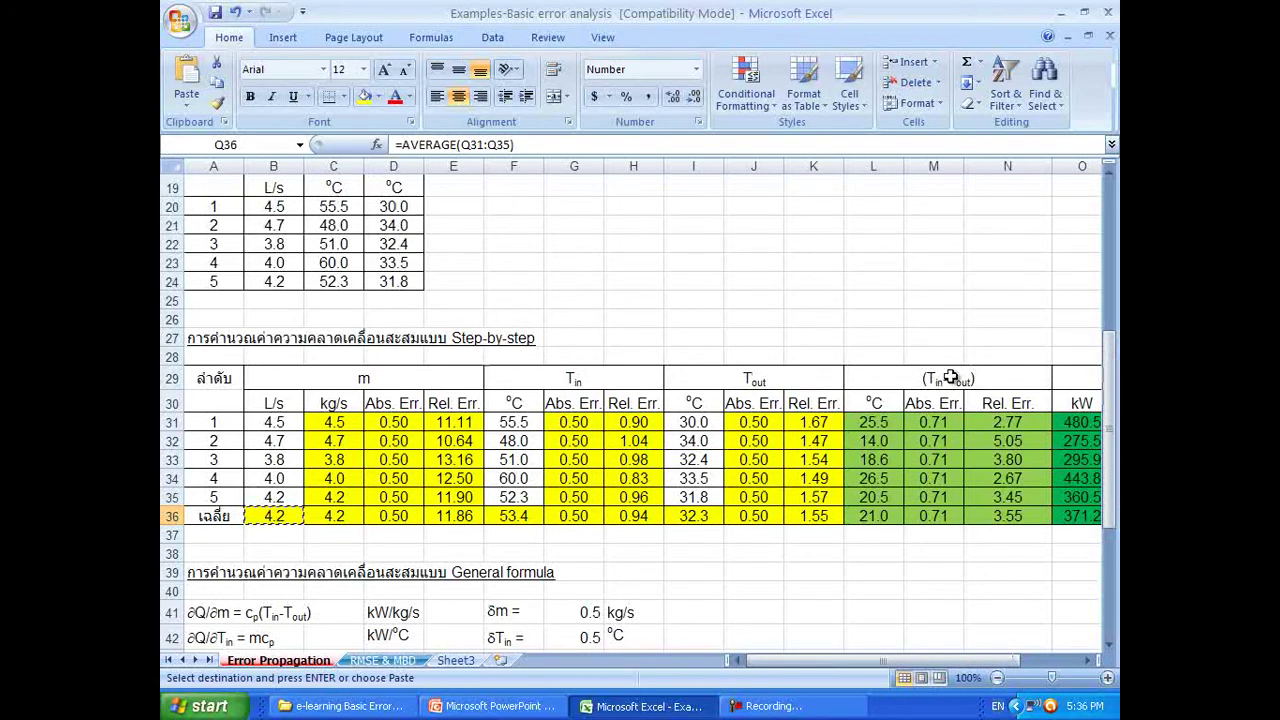
{"action": "left_click_drag", "start_coordinate": [1006, 674], "coordinate": [1063, 670]}
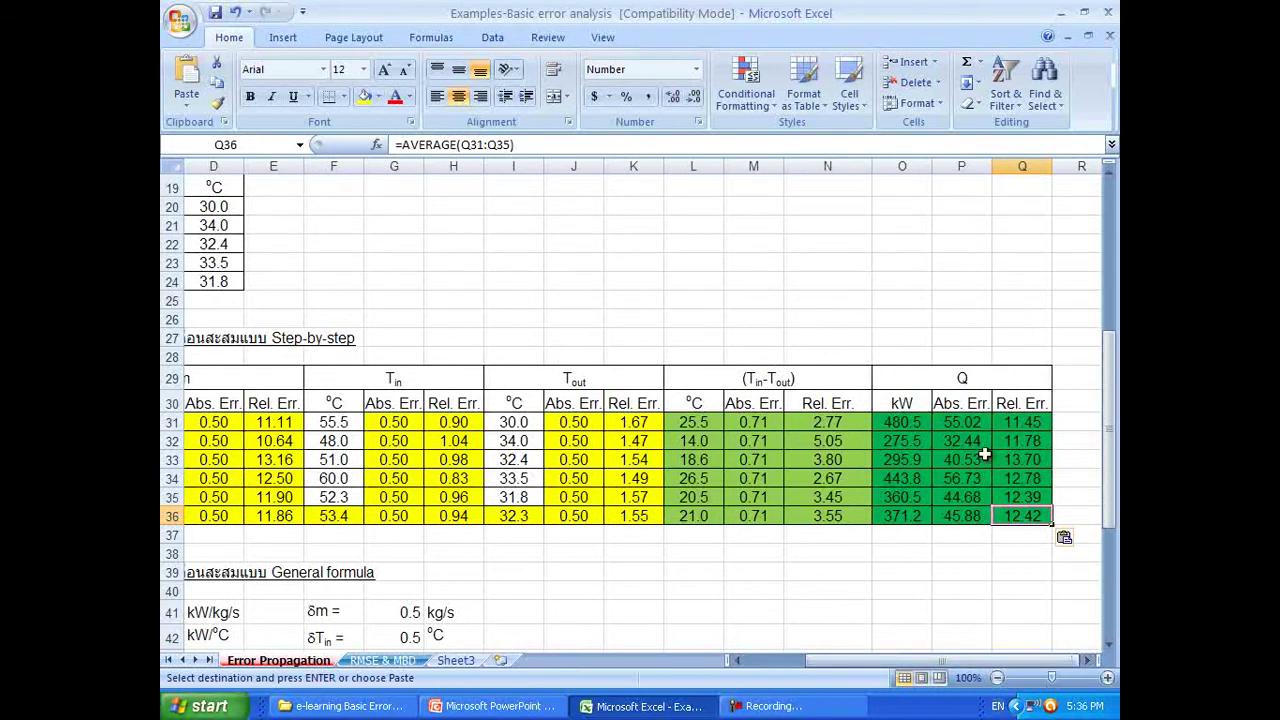
{"action": "left_click_drag", "start_coordinate": [905, 670], "coordinate": [822, 670]}
Step: Look at the General formula section, and consult the General Formula Approach slide in the PowerPoint presentation
{"action": "scroll", "coordinate": [773, 503], "scroll_direction": "down", "scroll_amount": 4}
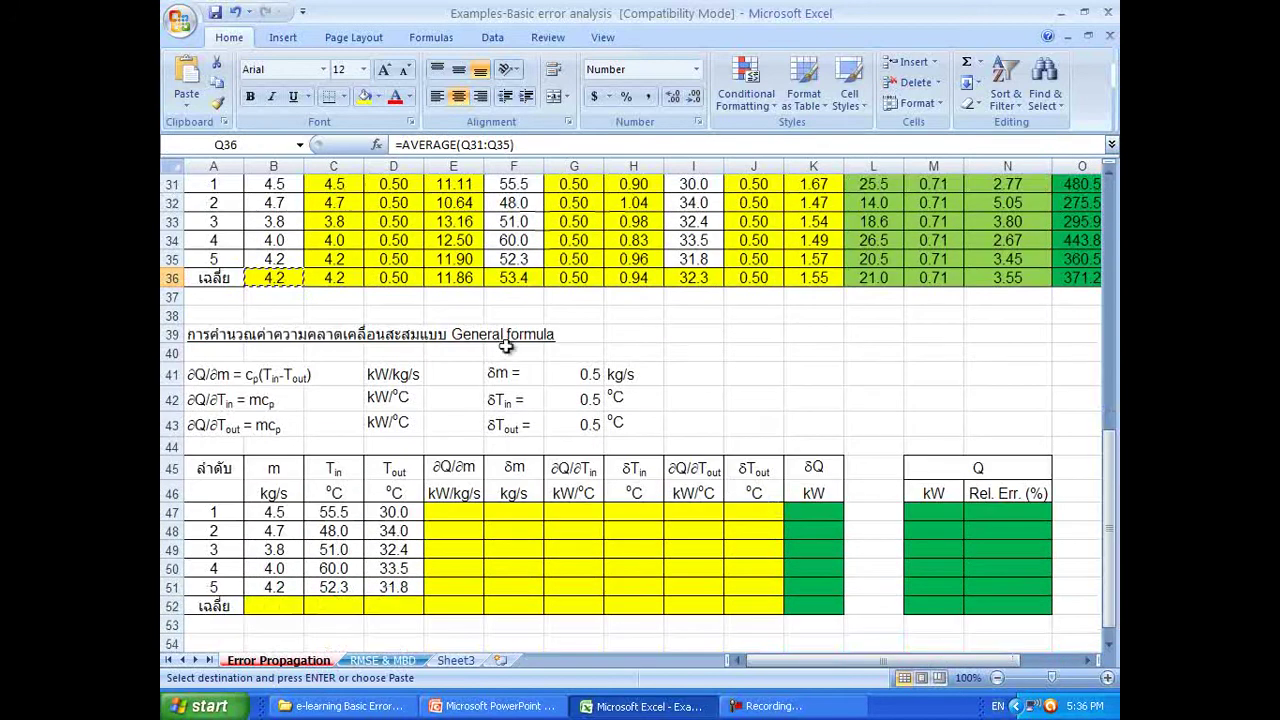
{"action": "left_click", "coordinate": [530, 705]}
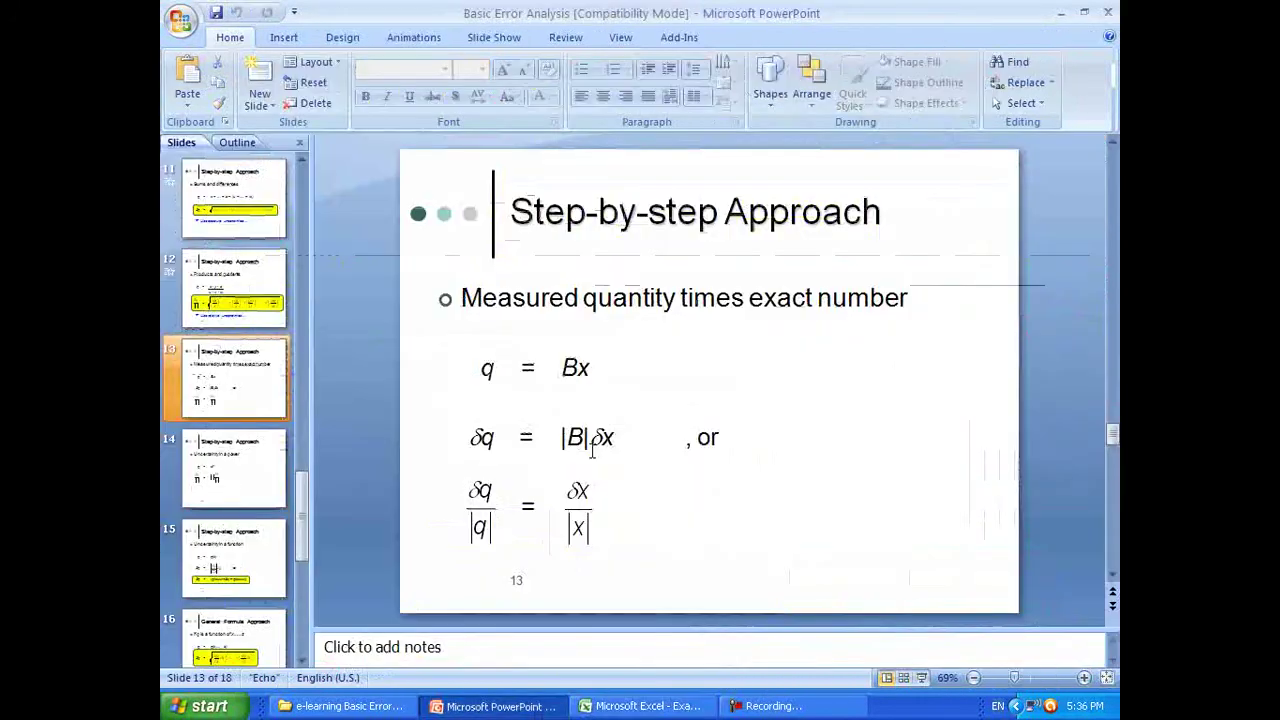
{"action": "scroll", "coordinate": [594, 458], "scroll_direction": "down", "scroll_amount": 2}
{"action": "scroll", "coordinate": [593, 458], "scroll_direction": "down", "scroll_amount": 1}
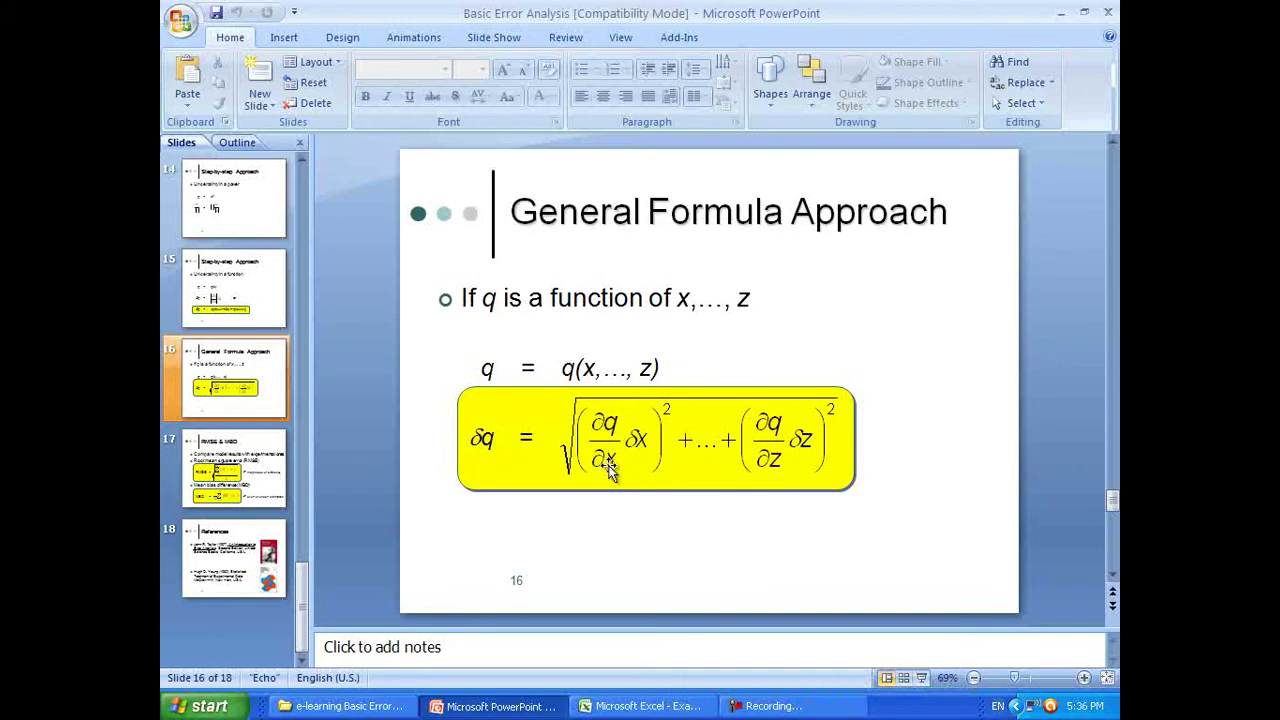
Step: Return to the Excel workbook and examine the Q equation, the given data and the δm, δTin and δTout values in G41:G43
{"action": "left_click", "coordinate": [645, 706]}
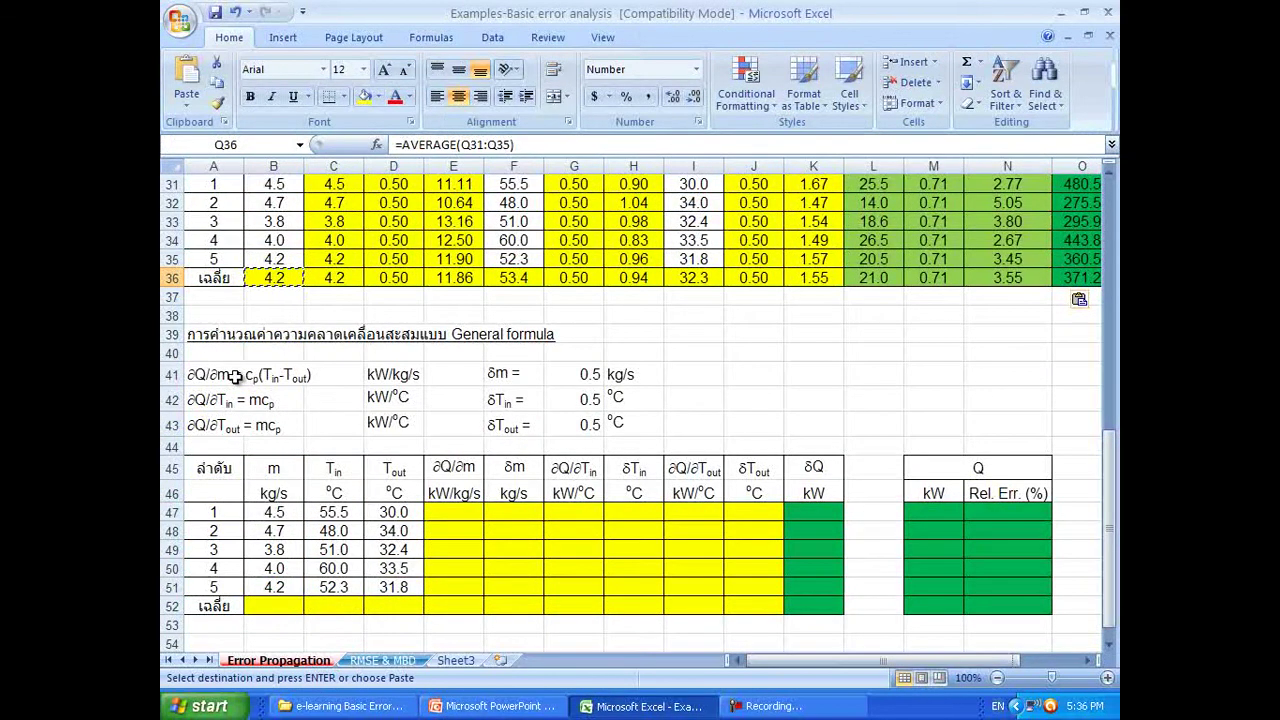
{"action": "scroll", "coordinate": [235, 377], "scroll_direction": "up", "scroll_amount": 8}
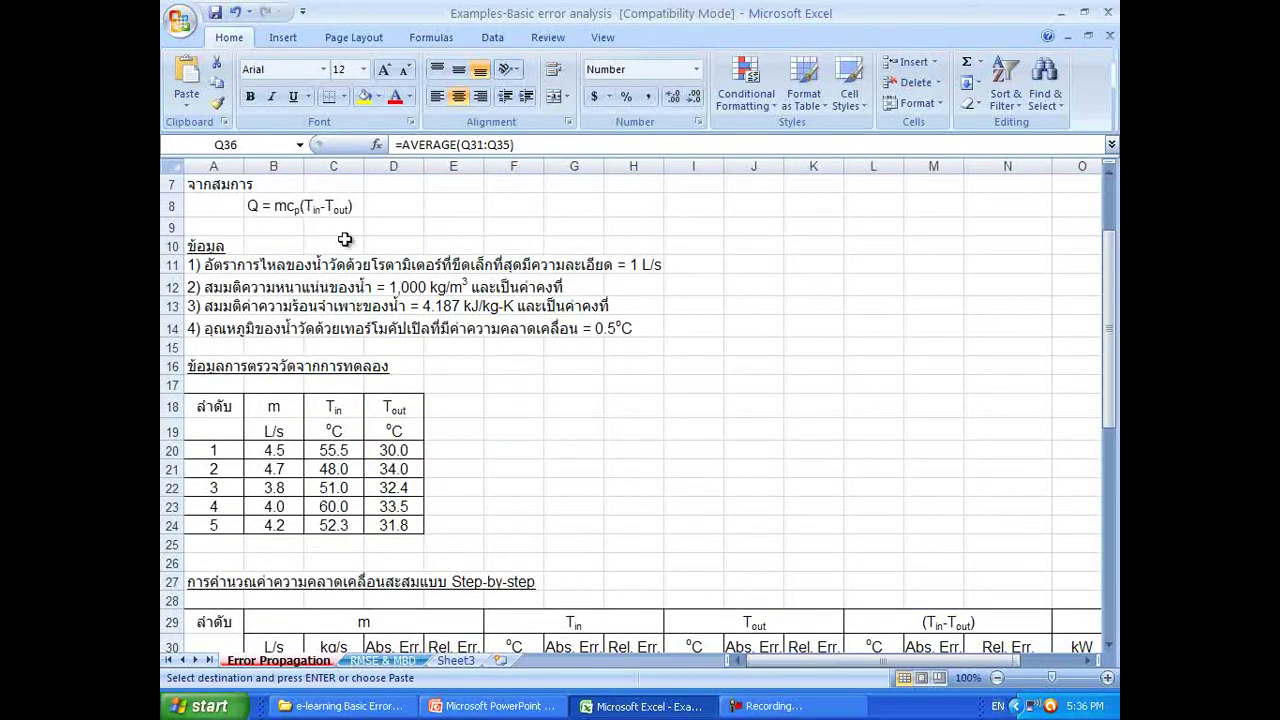
{"action": "scroll", "coordinate": [360, 298], "scroll_direction": "down", "scroll_amount": 9}
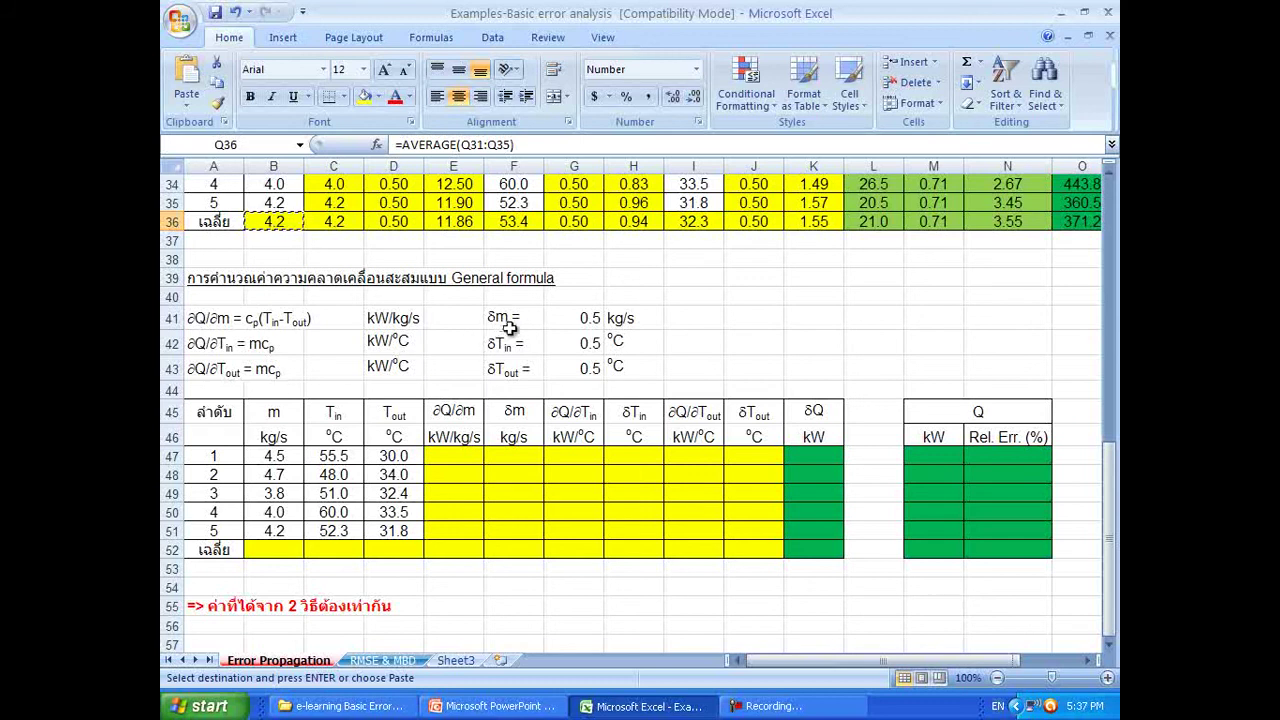
{"action": "scroll", "coordinate": [510, 327], "scroll_direction": "up", "scroll_amount": 2}
{"action": "scroll", "coordinate": [513, 327], "scroll_direction": "up", "scroll_amount": 8}
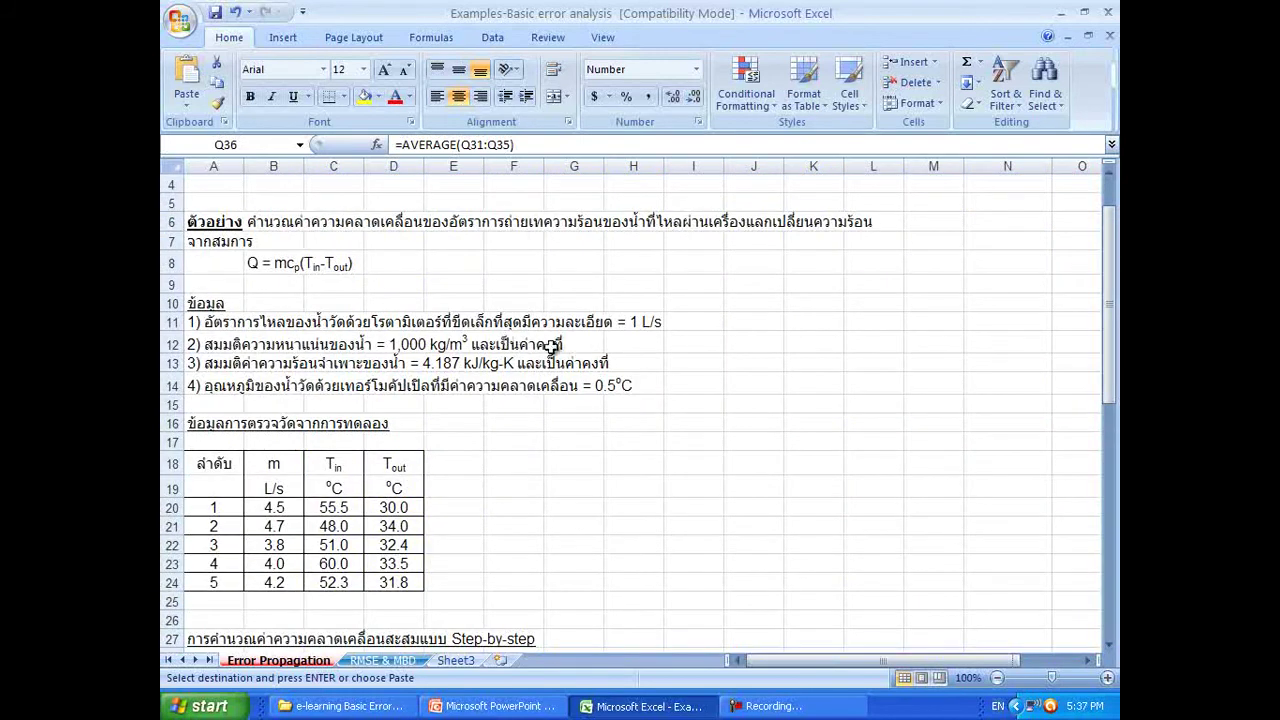
{"action": "scroll", "coordinate": [642, 323], "scroll_direction": "down", "scroll_amount": 3}
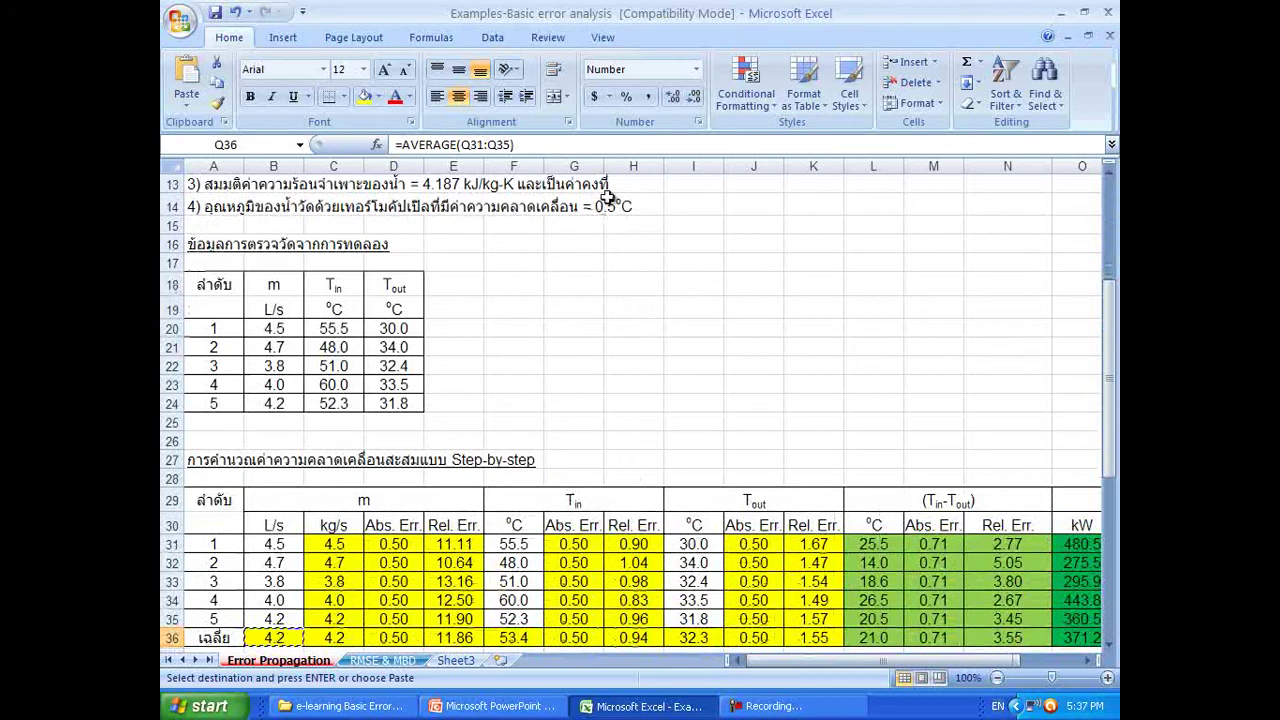
{"action": "scroll", "coordinate": [625, 225], "scroll_direction": "down", "scroll_amount": 5}
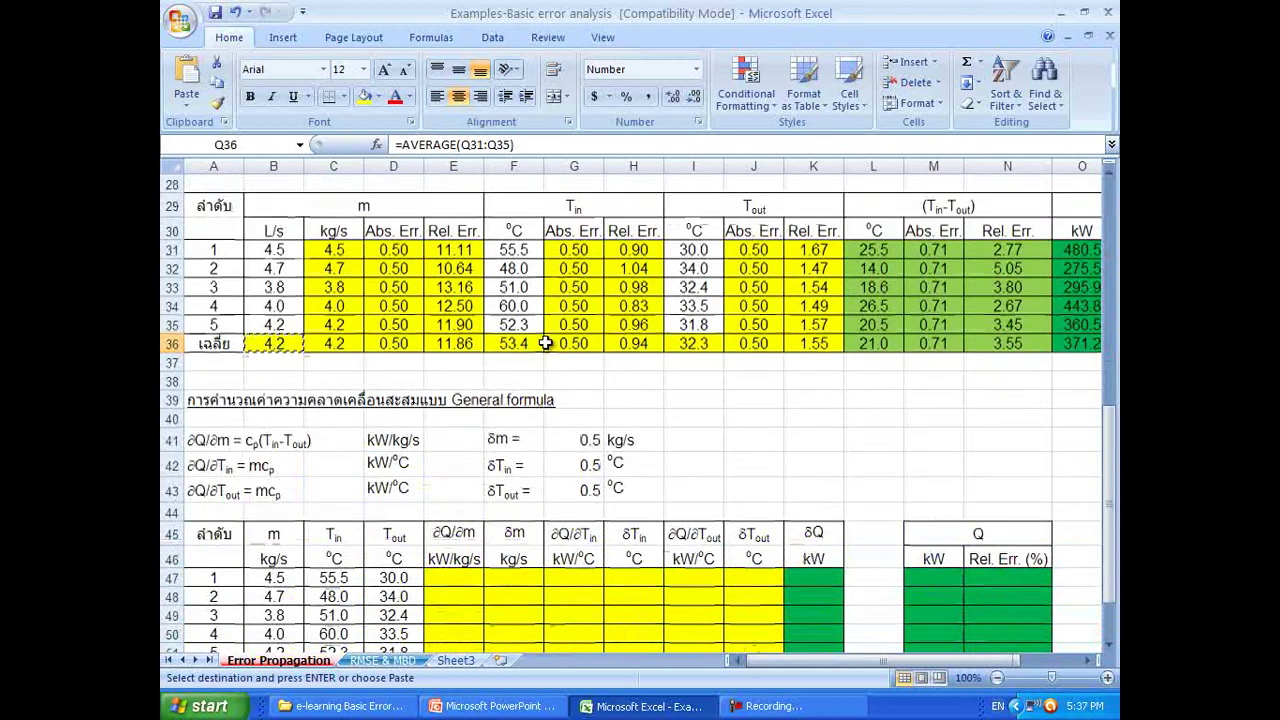
{"action": "left_click", "coordinate": [578, 440]}
{"action": "left_click", "coordinate": [578, 464]}
{"action": "left_click", "coordinate": [577, 485]}
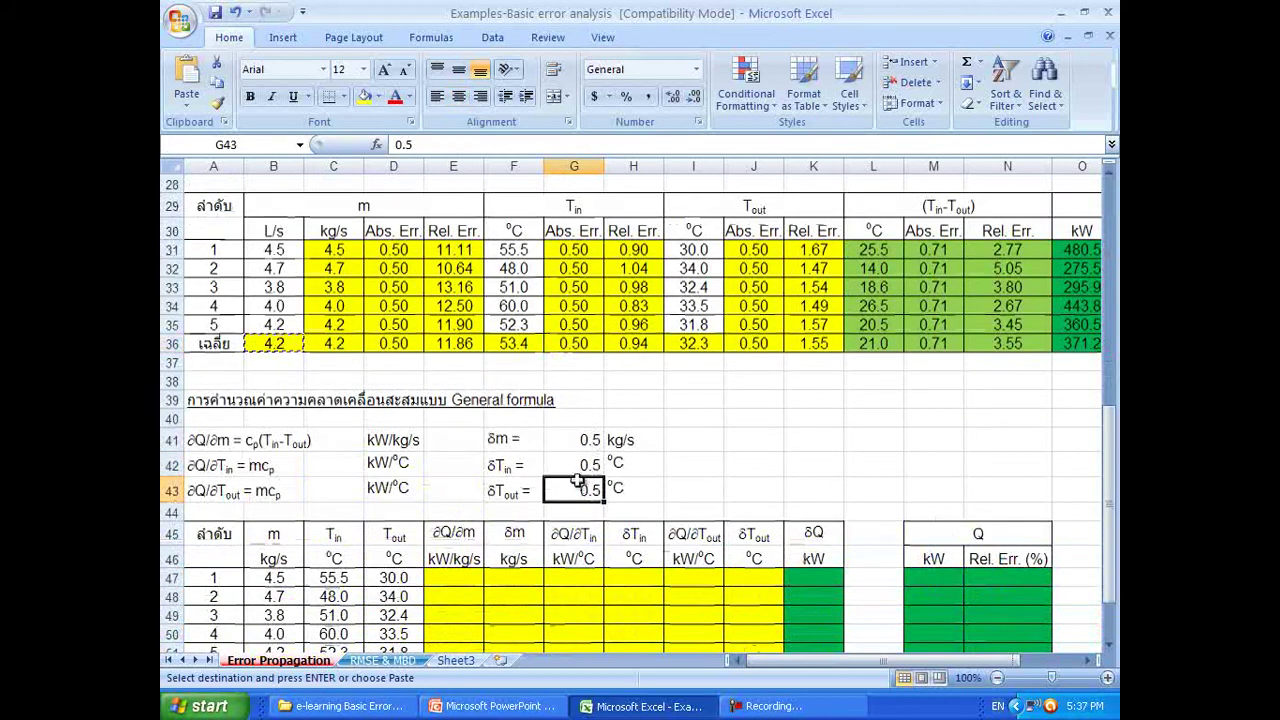
Step: Calculate ∂Q/∂m for the first measurement in E47 with the formula =4.187*(C47-D47)
{"action": "scroll", "coordinate": [577, 482], "scroll_direction": "down", "scroll_amount": 2}
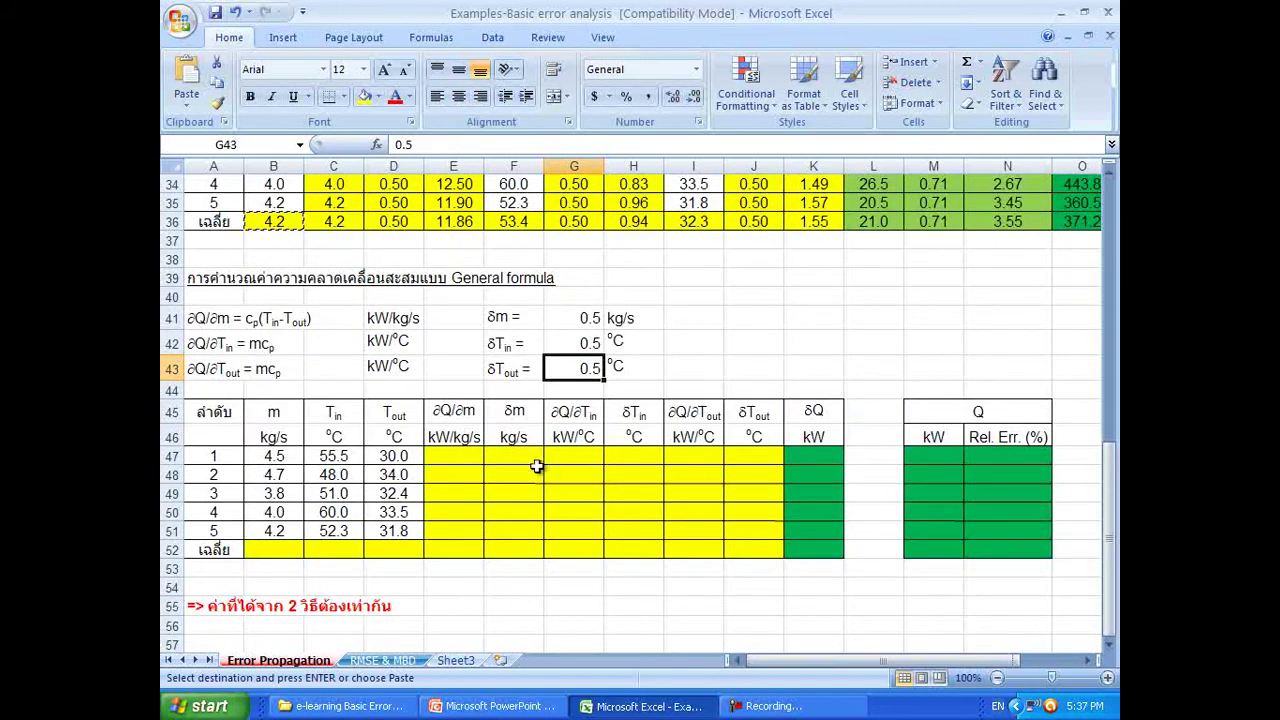
{"action": "left_click", "coordinate": [455, 458]}
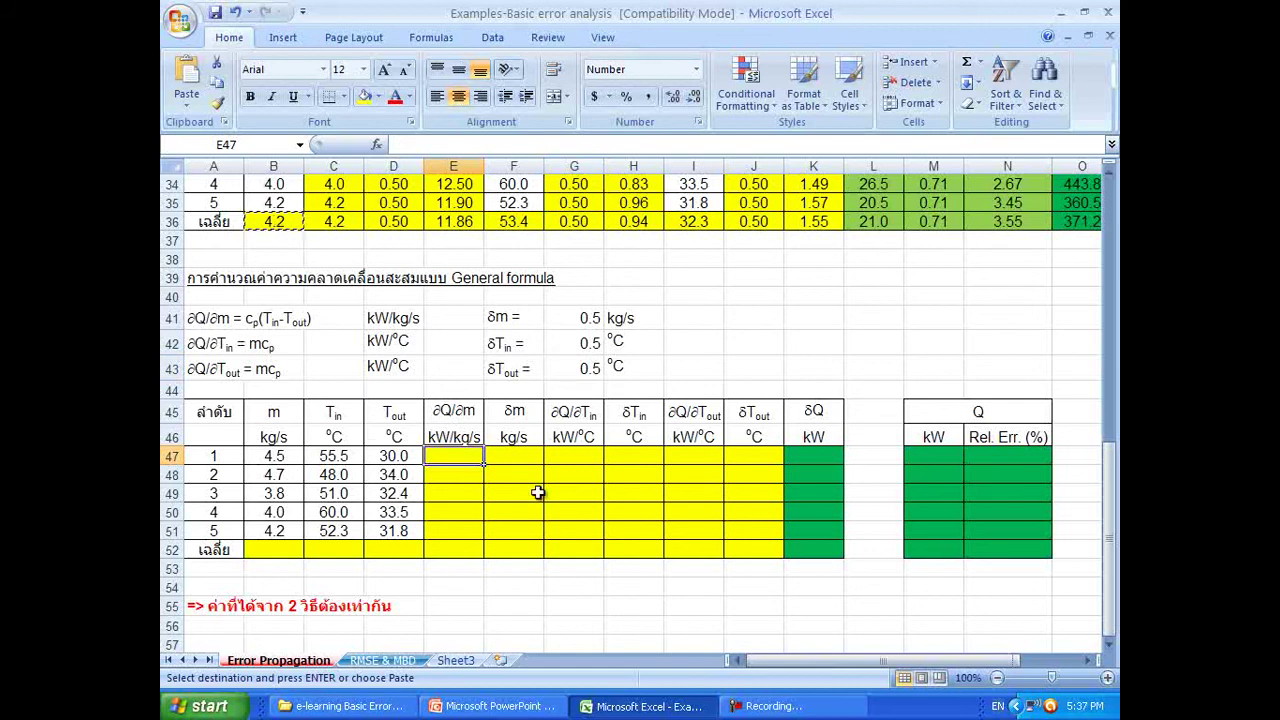
{"action": "type", "text": "=4.187*("}
{"action": "left_click", "coordinate": [349, 456]}
{"action": "type", "text": "-"}
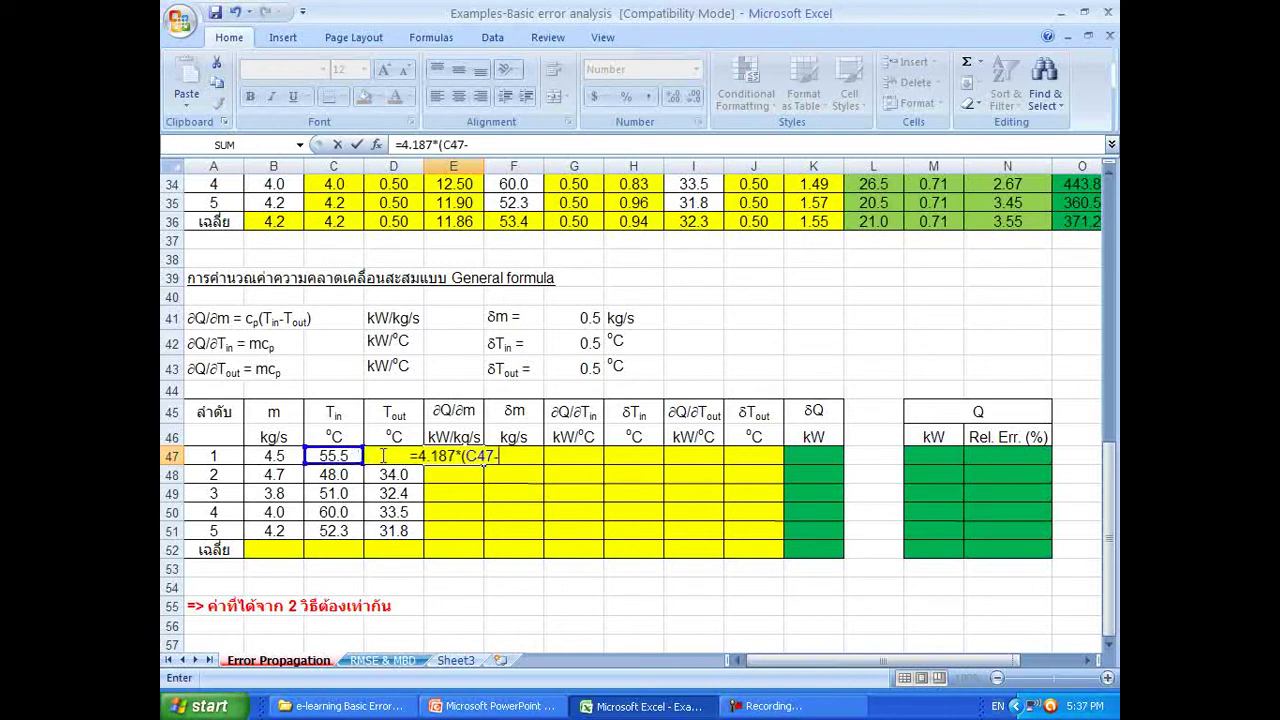
{"action": "key", "text": "Left"}
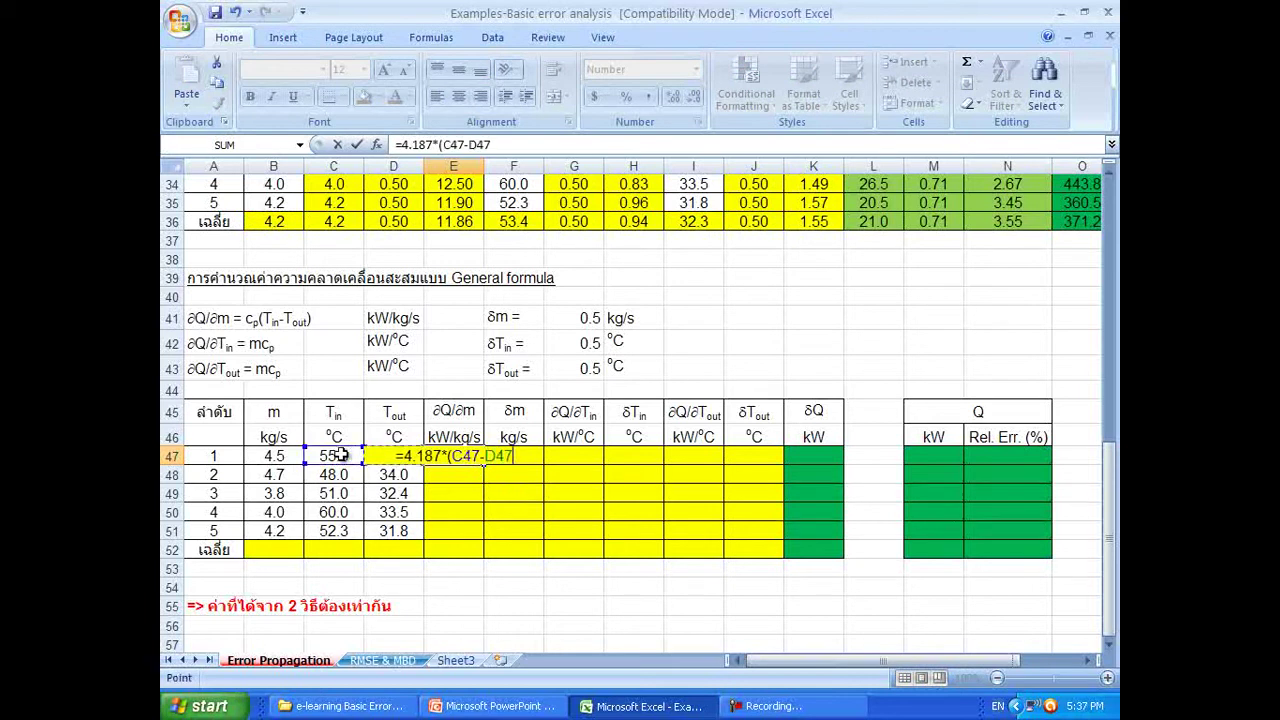
{"action": "key", "text": "Return"}
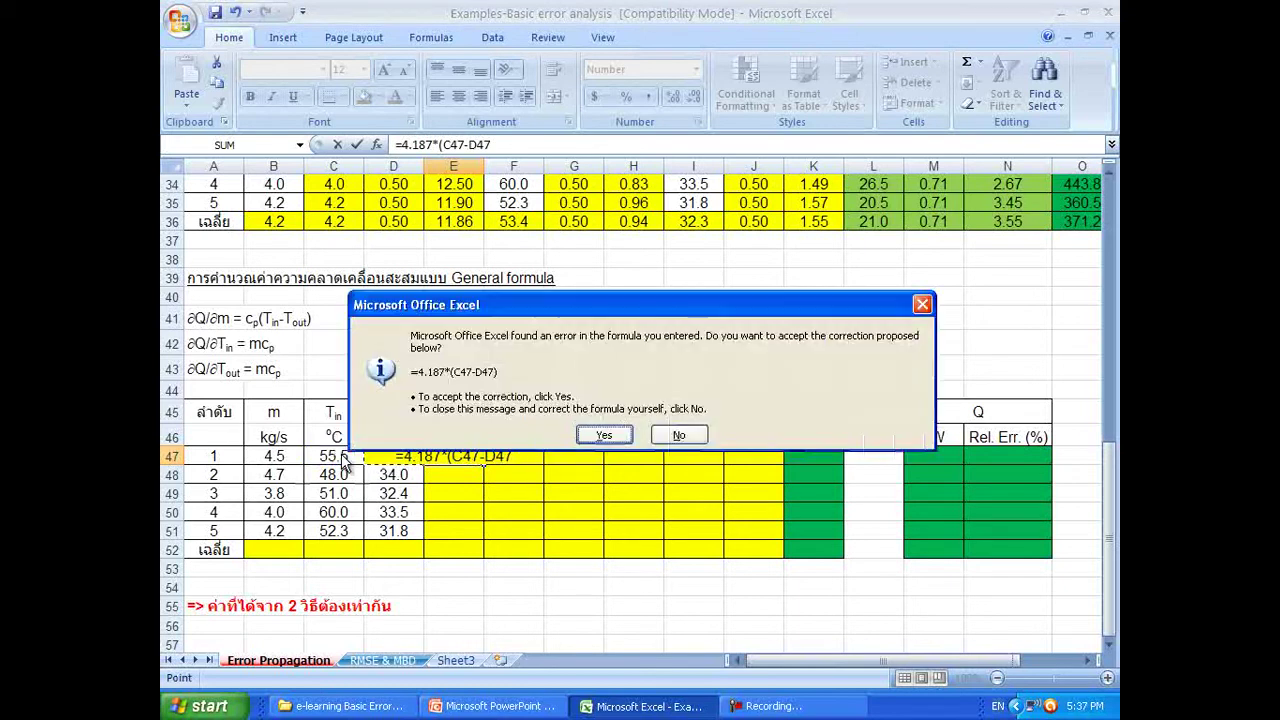
{"action": "key", "text": "Return"}
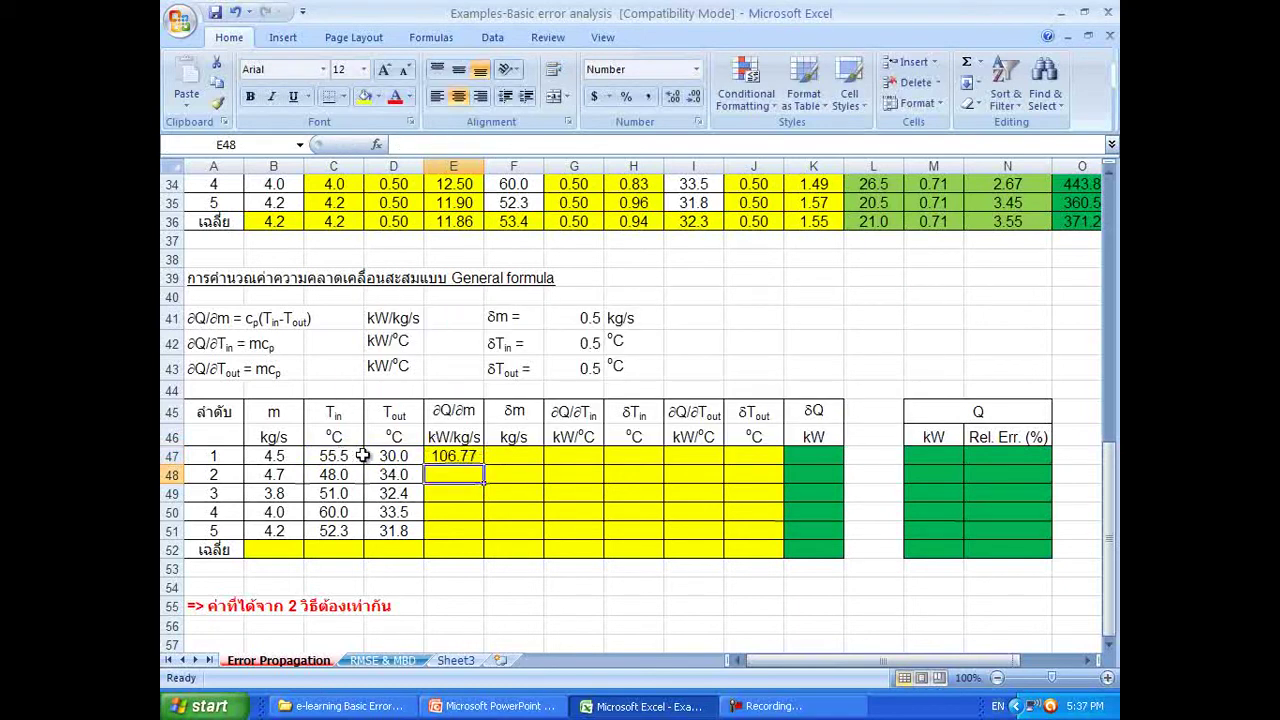
Step: Fill δm for the first measurement in F47 with the absolute reference =$G$41
{"action": "left_click", "coordinate": [529, 457]}
{"action": "type", "text": "="}
{"action": "key", "text": "Up"}
{"action": "key", "text": "Up"}
{"action": "key", "text": "Up"}
{"action": "key", "text": "Up"}
{"action": "key", "text": "Up"}
{"action": "key", "text": "Up"}
{"action": "key", "text": "Right"}
{"action": "key", "text": "F4"}
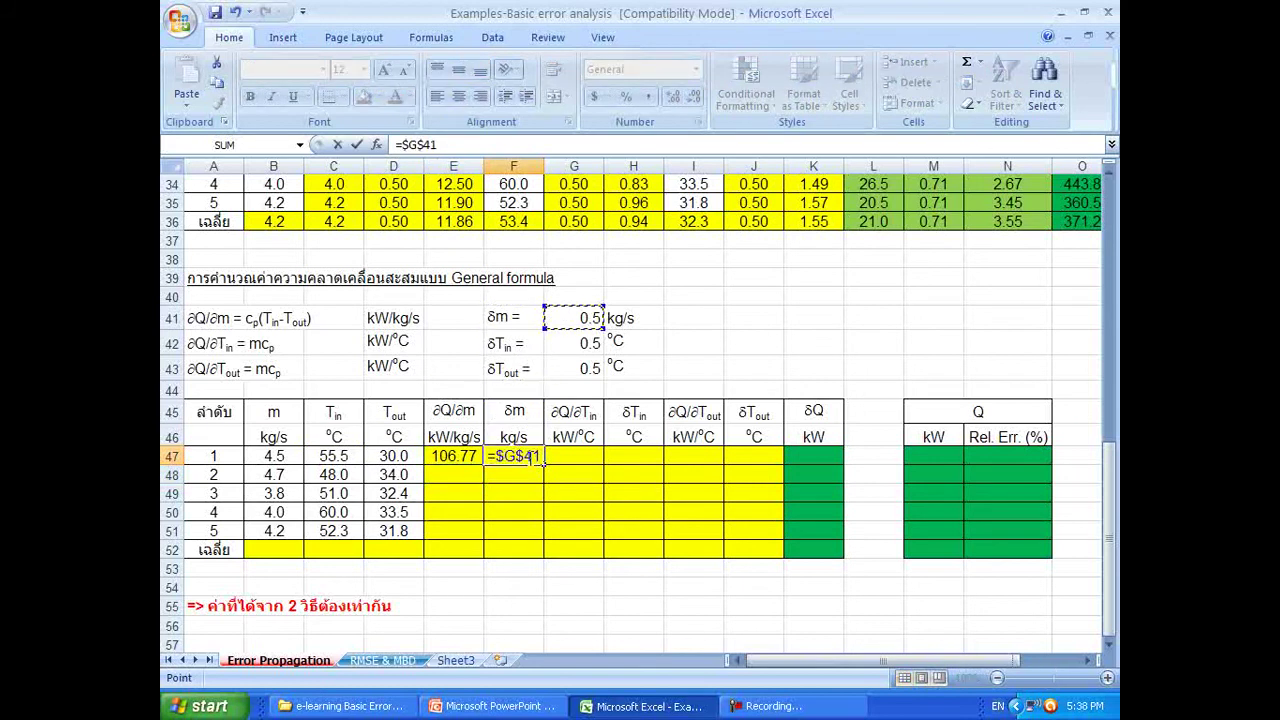
{"action": "key", "text": "Return"}
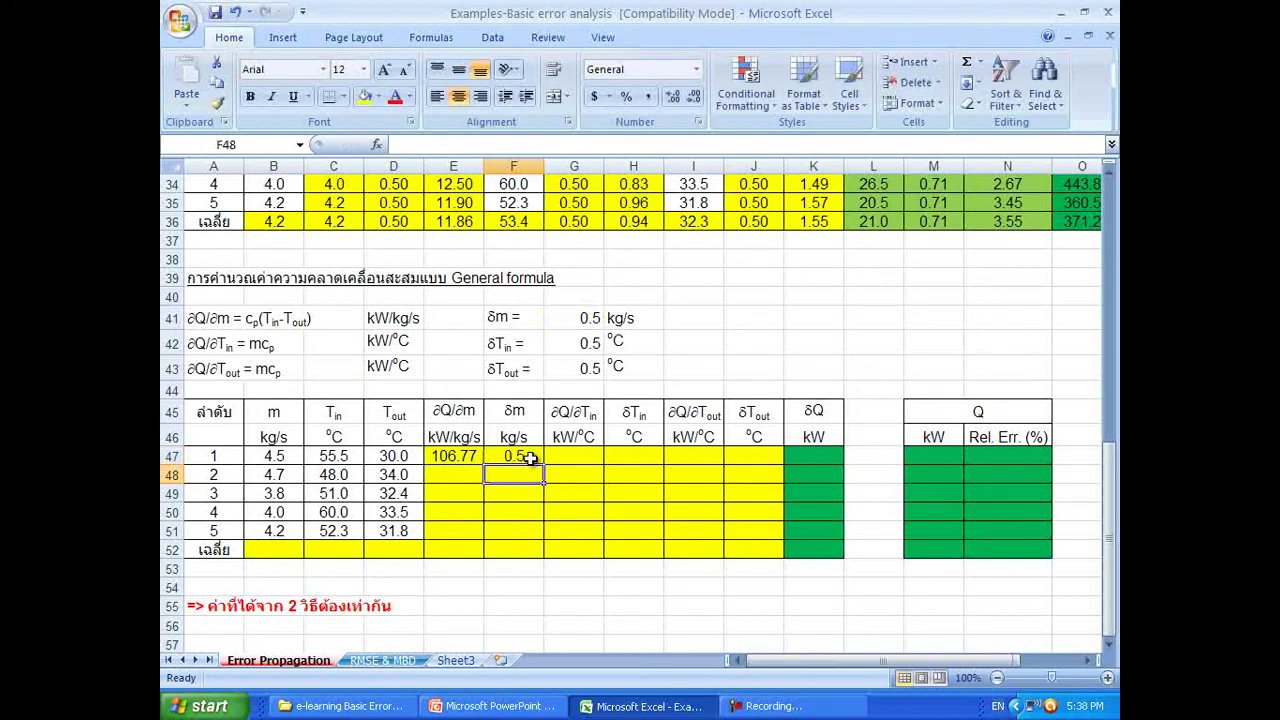
Step: Calculate ∂Q/∂Tin for the first measurement in G47 with the formula =B47*4.187
{"action": "left_click", "coordinate": [574, 456]}
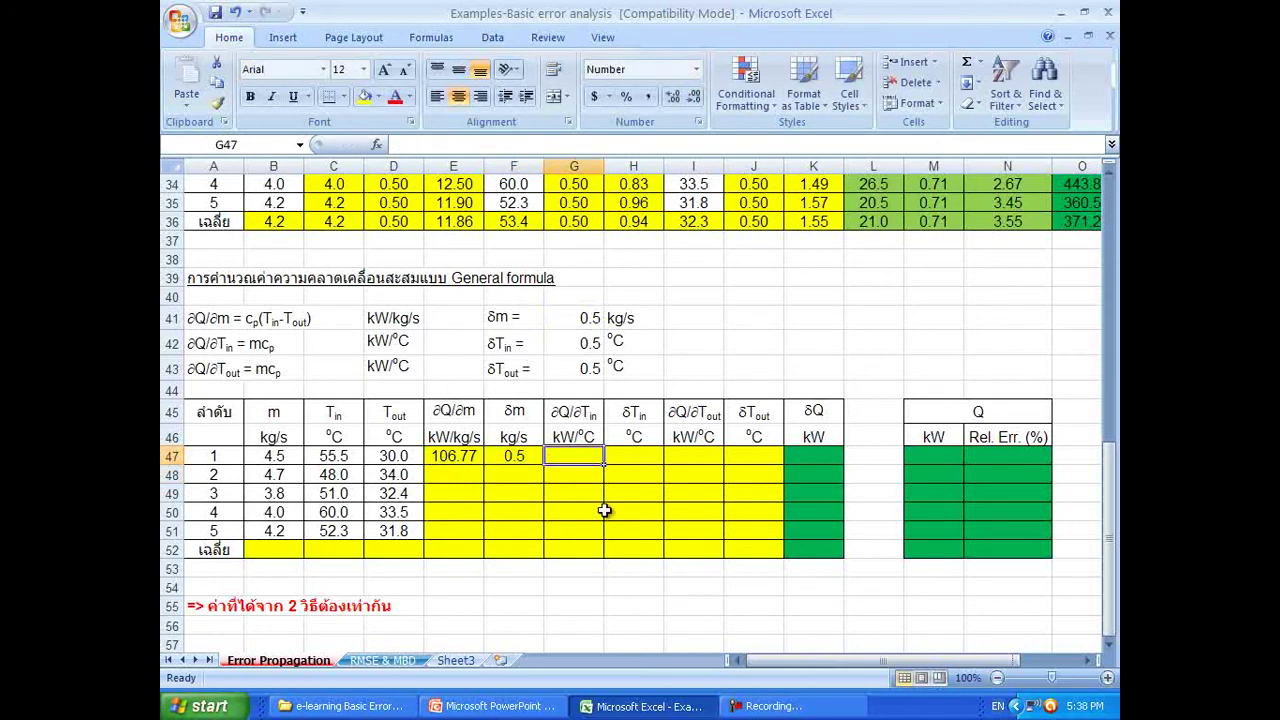
{"action": "type", "text": "="}
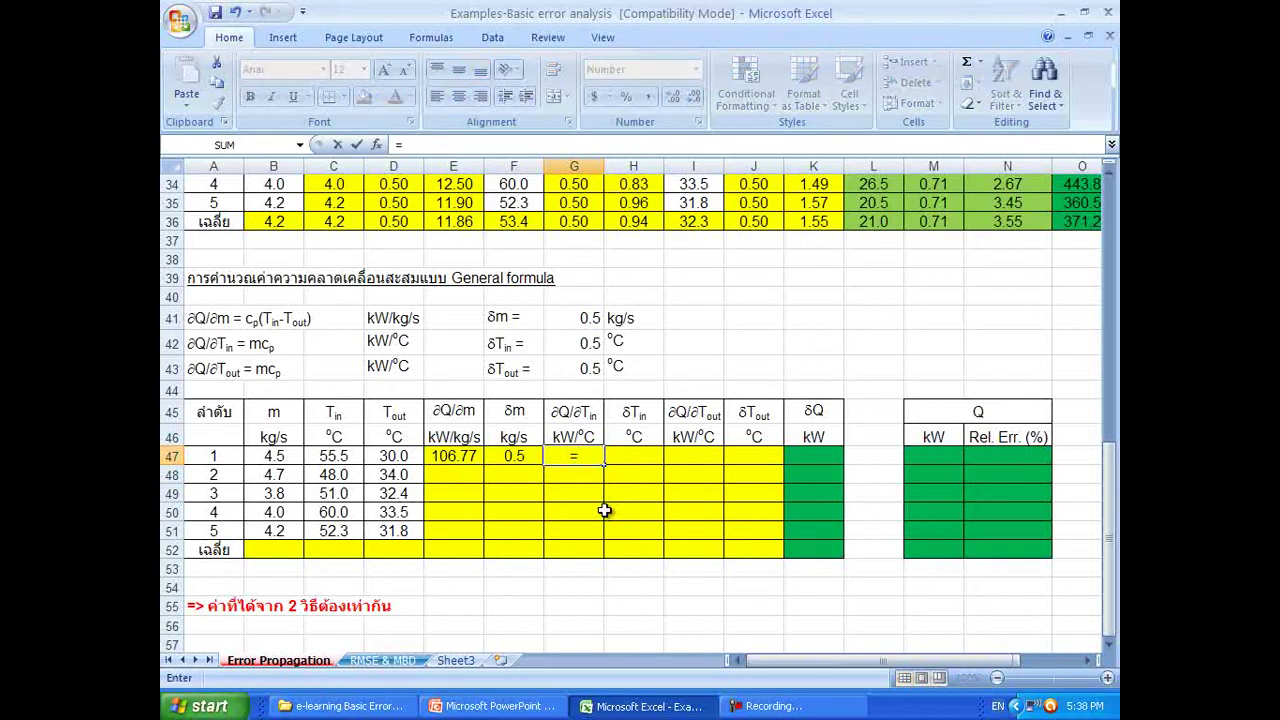
{"action": "left_click", "coordinate": [290, 462]}
{"action": "type", "text": "*4.187"}
{"action": "key", "text": "Return"}
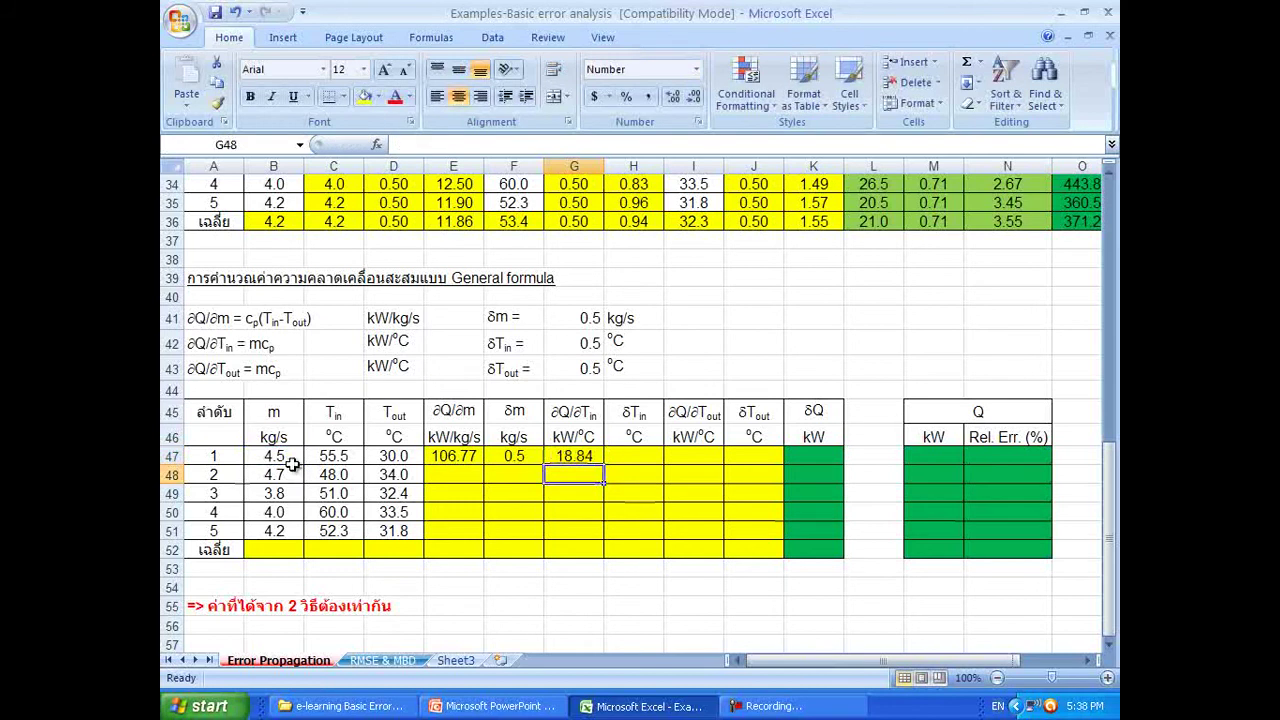
Step: Fill δTin for the first measurement in H47 with the absolute reference =$G$42
{"action": "key", "text": "Up"}
{"action": "key", "text": "Right"}
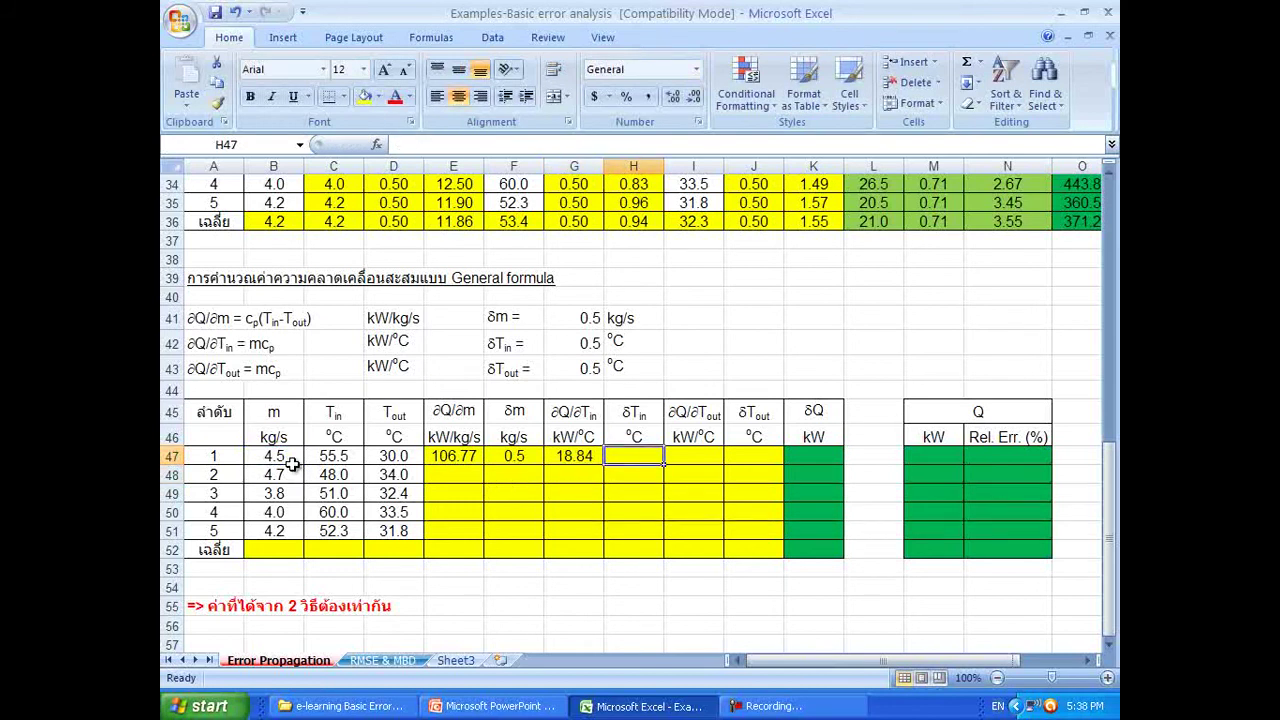
{"action": "type", "text": "="}
{"action": "key", "text": "Up"}
{"action": "key", "text": "Up"}
{"action": "key", "text": "Up"}
{"action": "key", "text": "Up"}
{"action": "key", "text": "Up"}
{"action": "key", "text": "Left"}
{"action": "key", "text": "F4"}
{"action": "key", "text": "Return"}
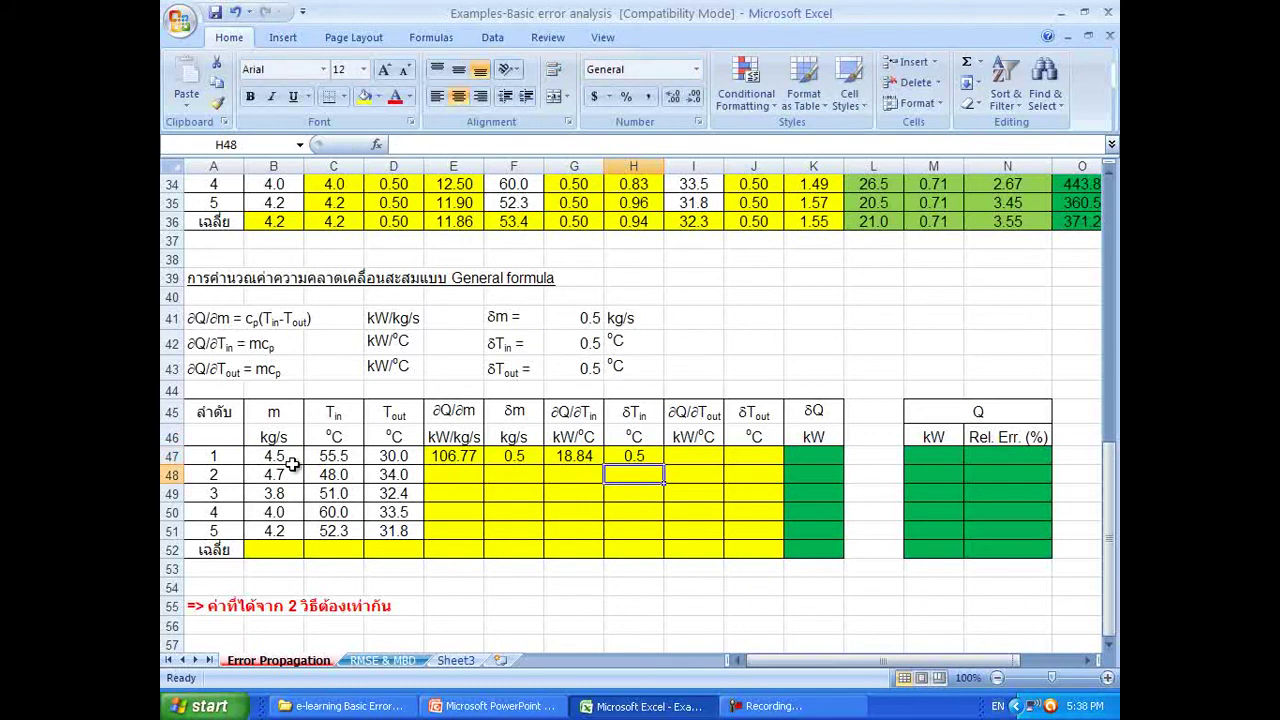
Step: Calculate ∂Q/∂Tout for the first measurement in I47 with the formula =B47*4.187
{"action": "key", "text": "Up"}
{"action": "key", "text": "Right"}
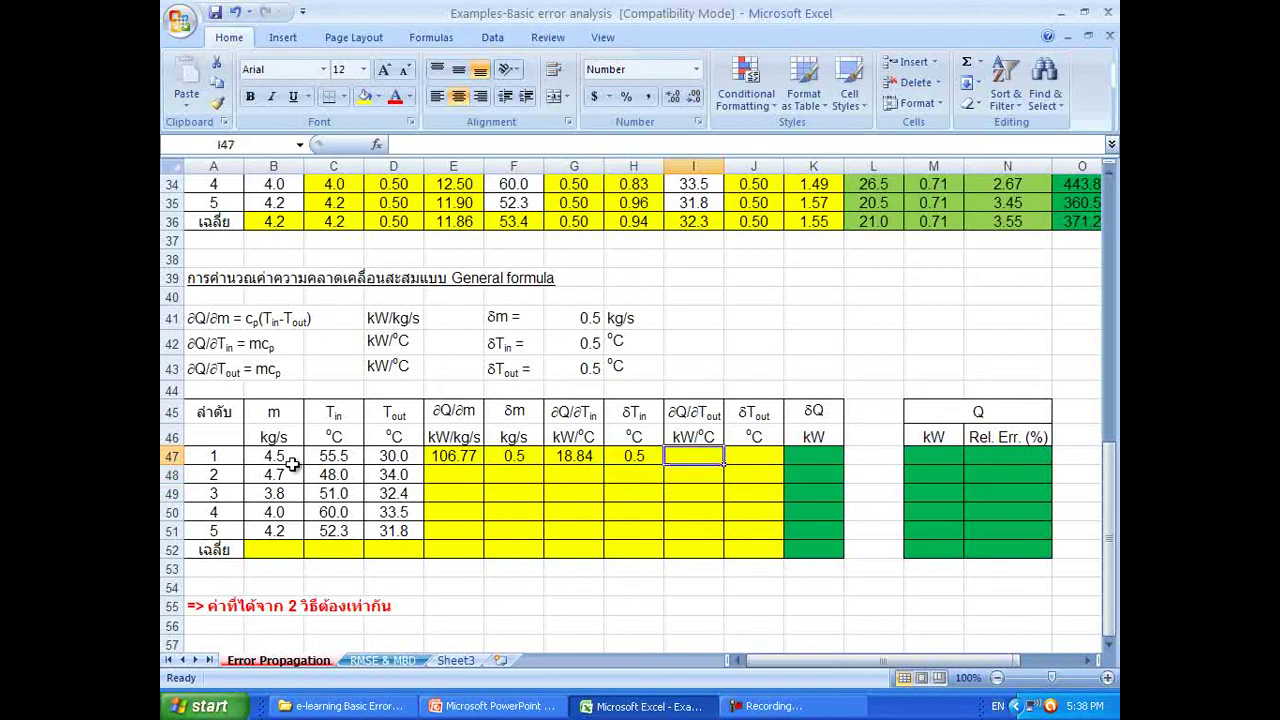
{"action": "type", "text": "="}
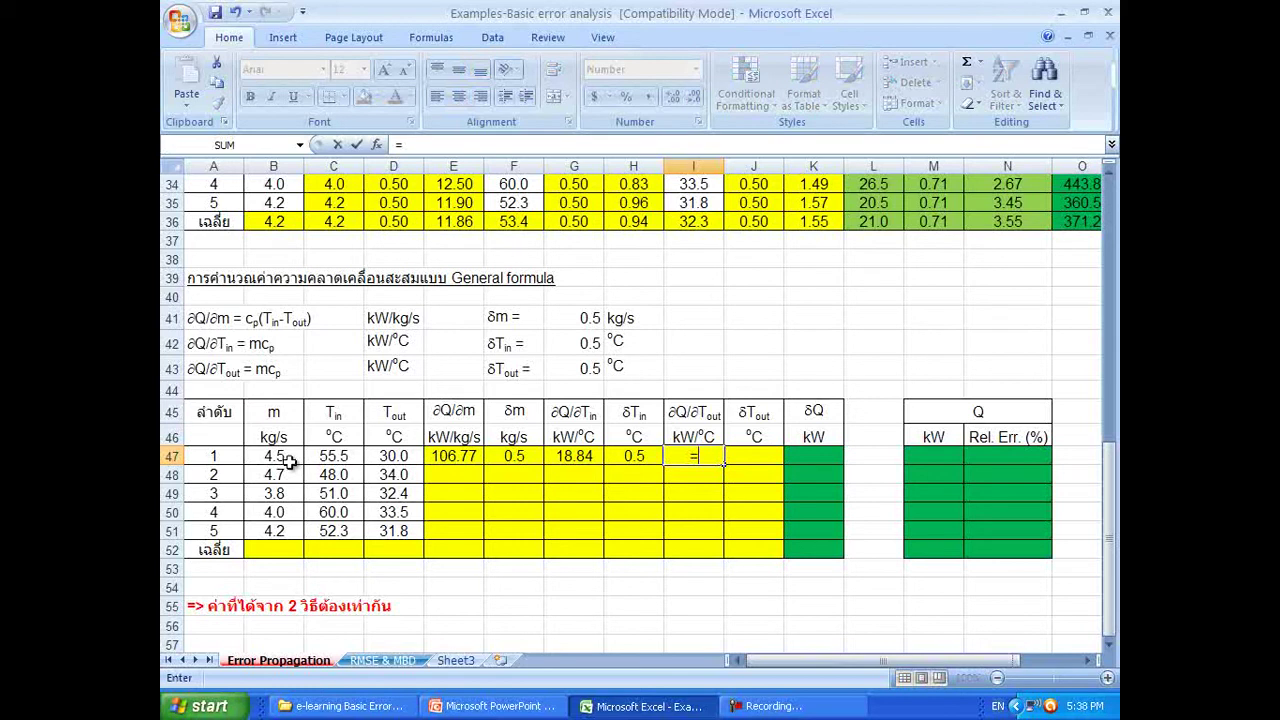
{"action": "left_click", "coordinate": [288, 459]}
{"action": "type", "text": "*4.187"}
{"action": "key", "text": "Tab"}
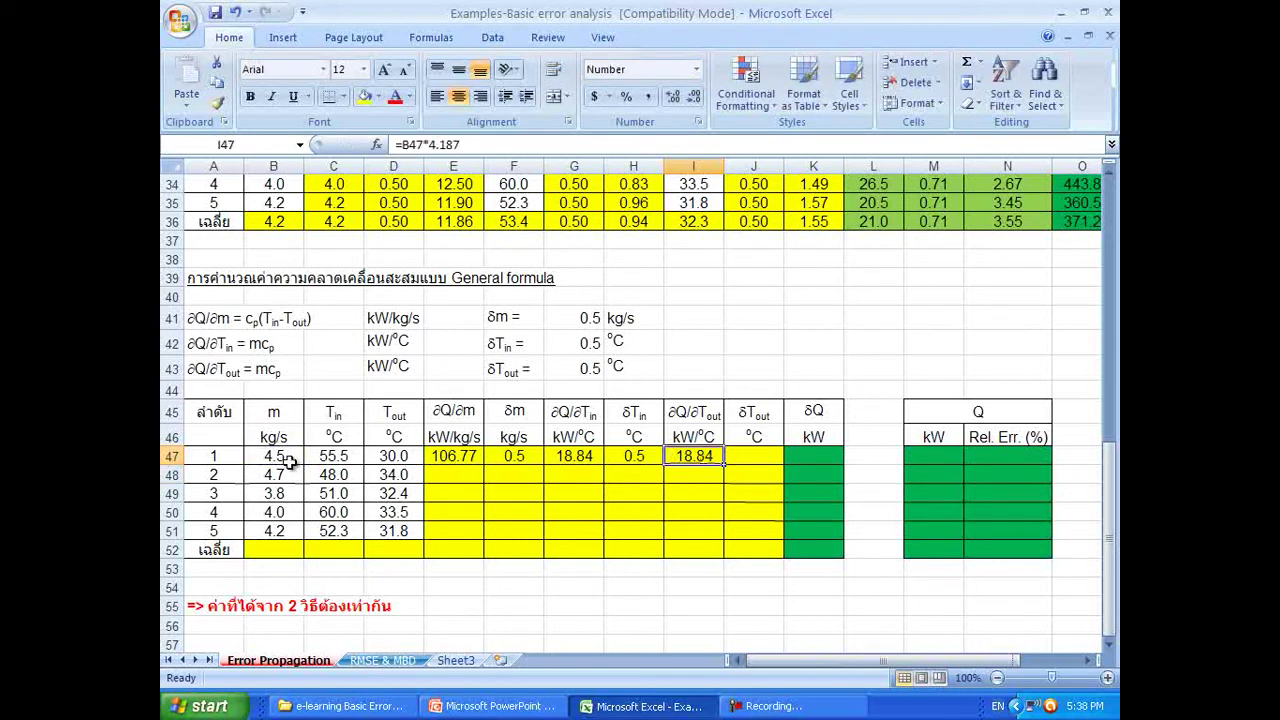
Step: Fill δTout for the first measurement in J47 with the absolute reference =$G$43
{"action": "type", "text": "="}
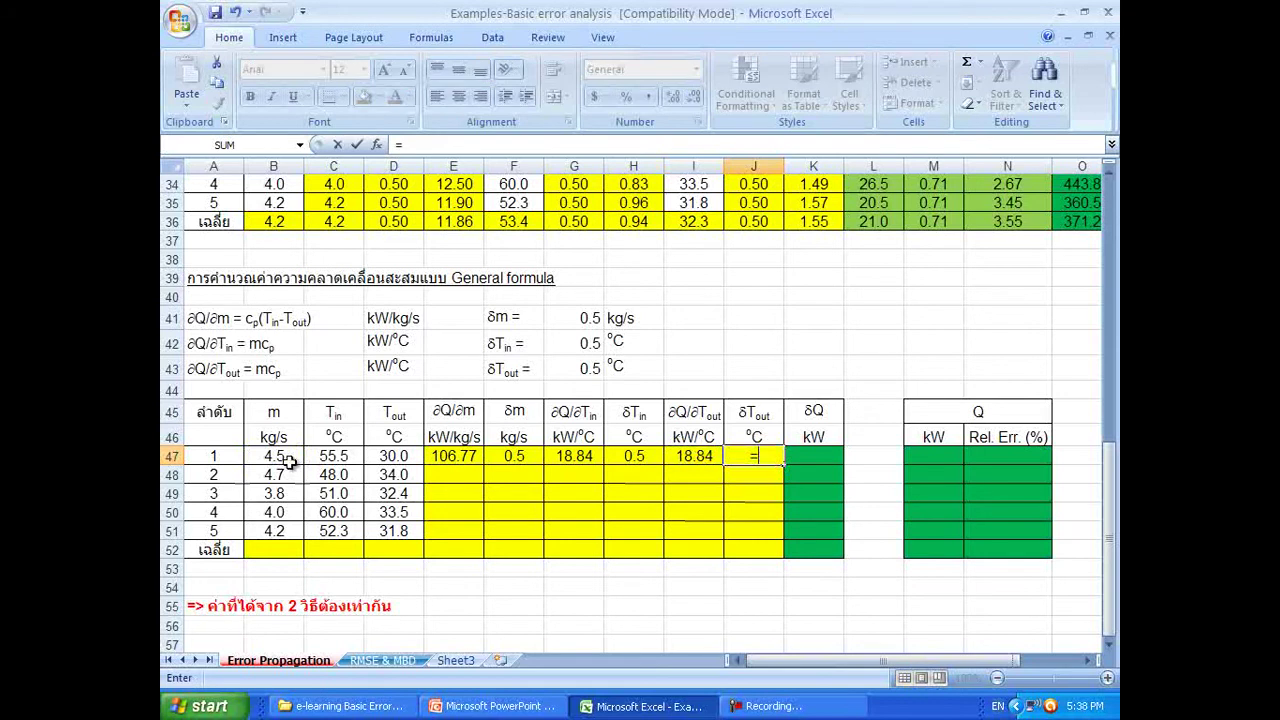
{"action": "key", "text": "F4"}
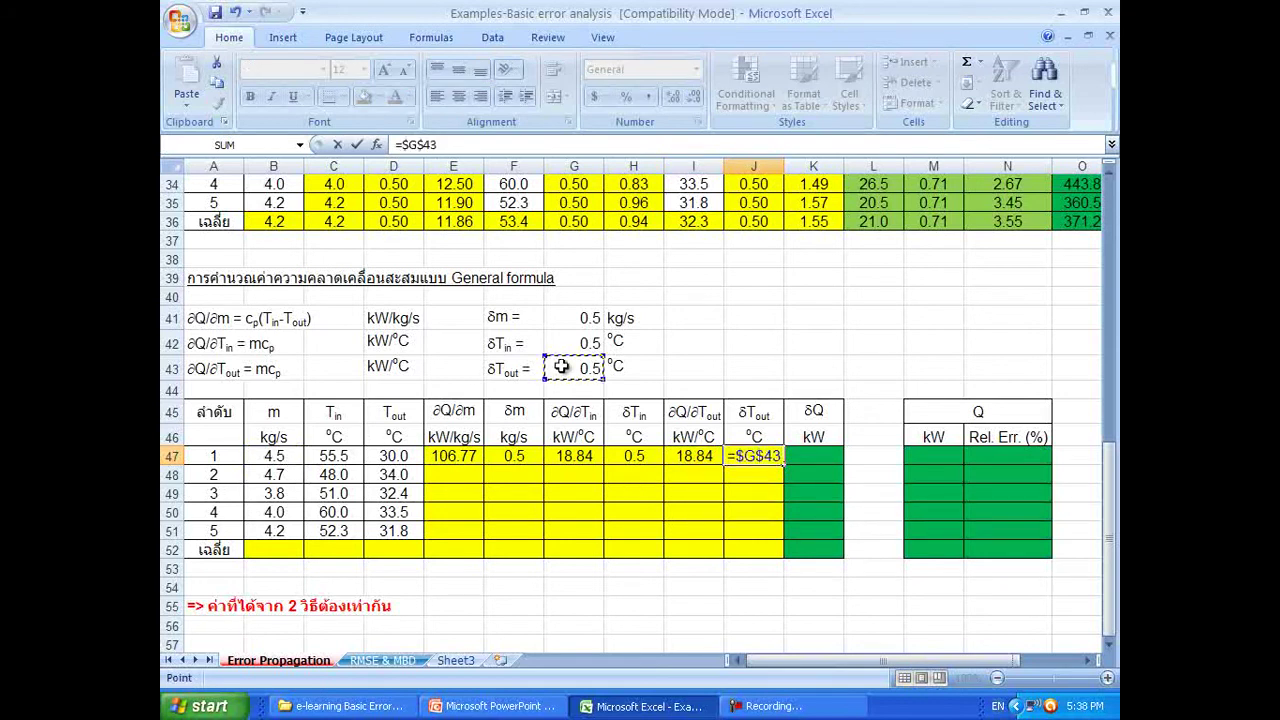
{"action": "key", "text": "Return"}
{"action": "key", "text": "Up"}
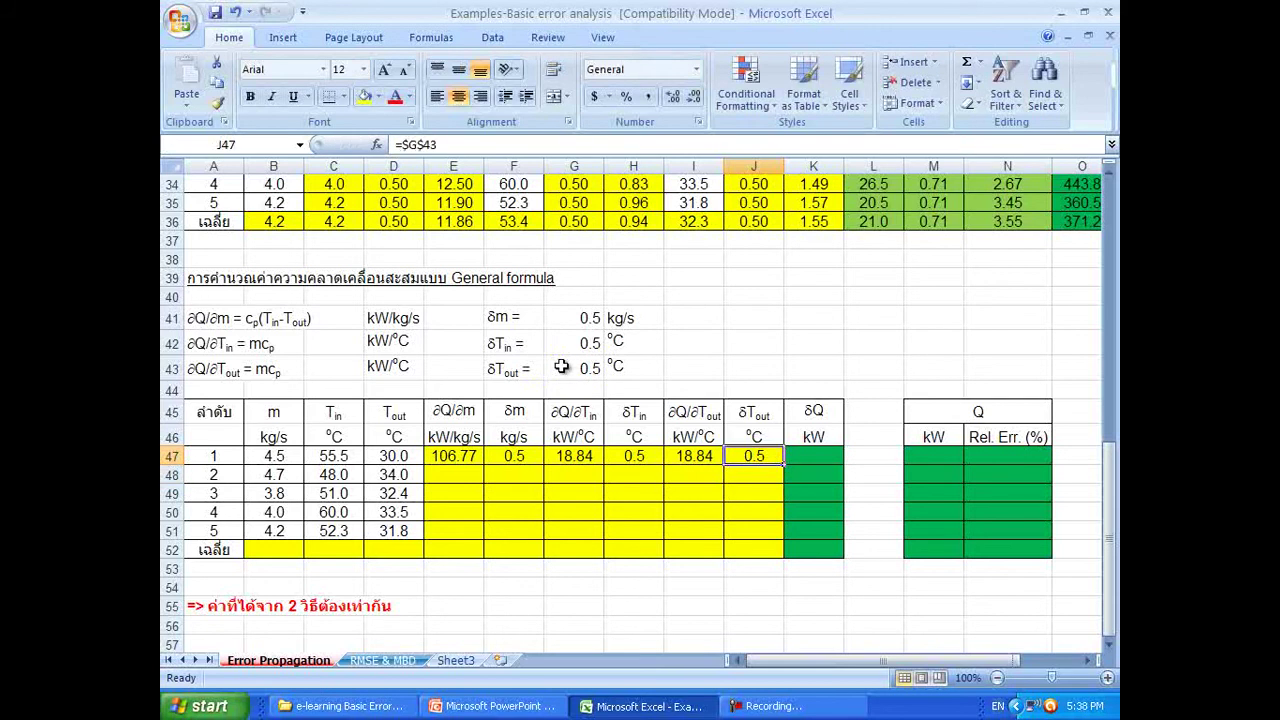
Step: Copy the formulas in E47:J47 down through row 51 for the remaining measurements
{"action": "key", "text": "Left"}
{"action": "key", "text": "Left"}
{"action": "key", "text": "Left"}
{"action": "key", "text": "Left"}
{"action": "key", "text": "Left"}
{"action": "key", "text": "shift+Right"}
{"action": "key", "text": "shift+Right"}
{"action": "key", "text": "shift+Right"}
{"action": "key", "text": "shift+Right"}
{"action": "key", "text": "shift+Right"}
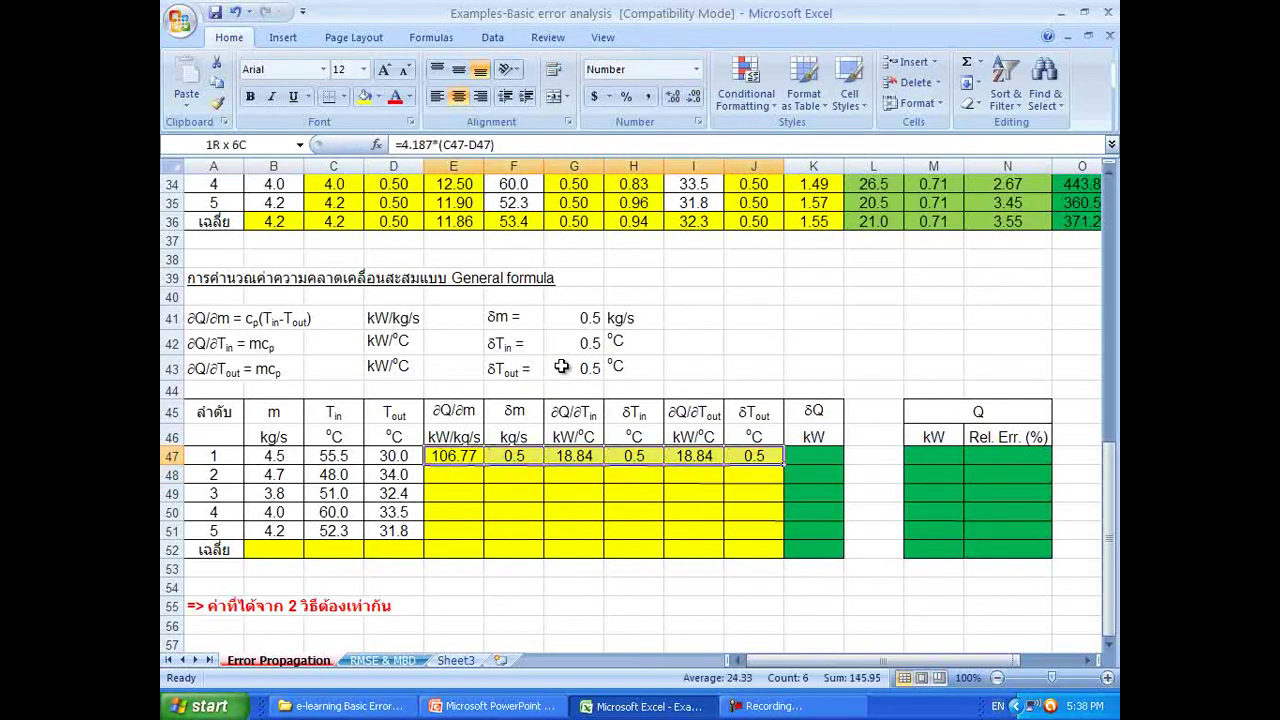
{"action": "left_click_drag", "start_coordinate": [784, 466], "coordinate": [786, 540]}
{"action": "left_click", "coordinate": [729, 511]}
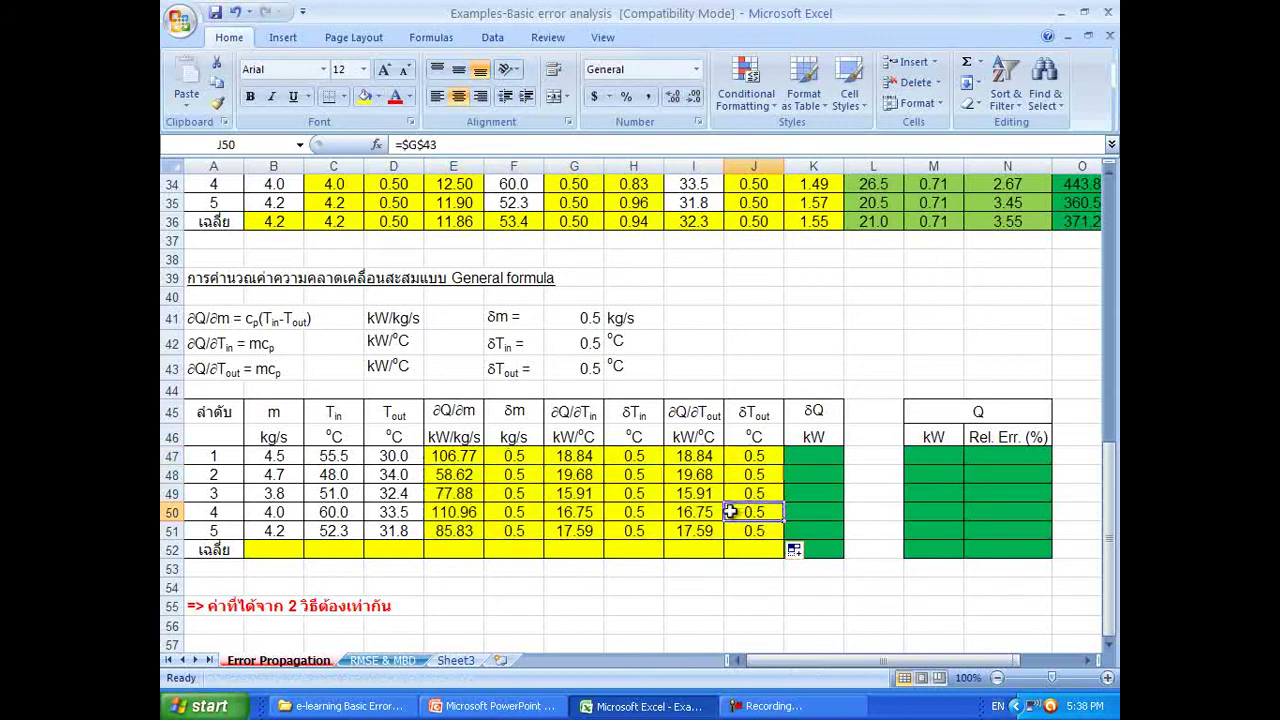
Step: Review the partial derivative and error pairs in E47:J47 that make up the δQ calculation
{"action": "left_click", "coordinate": [831, 455]}
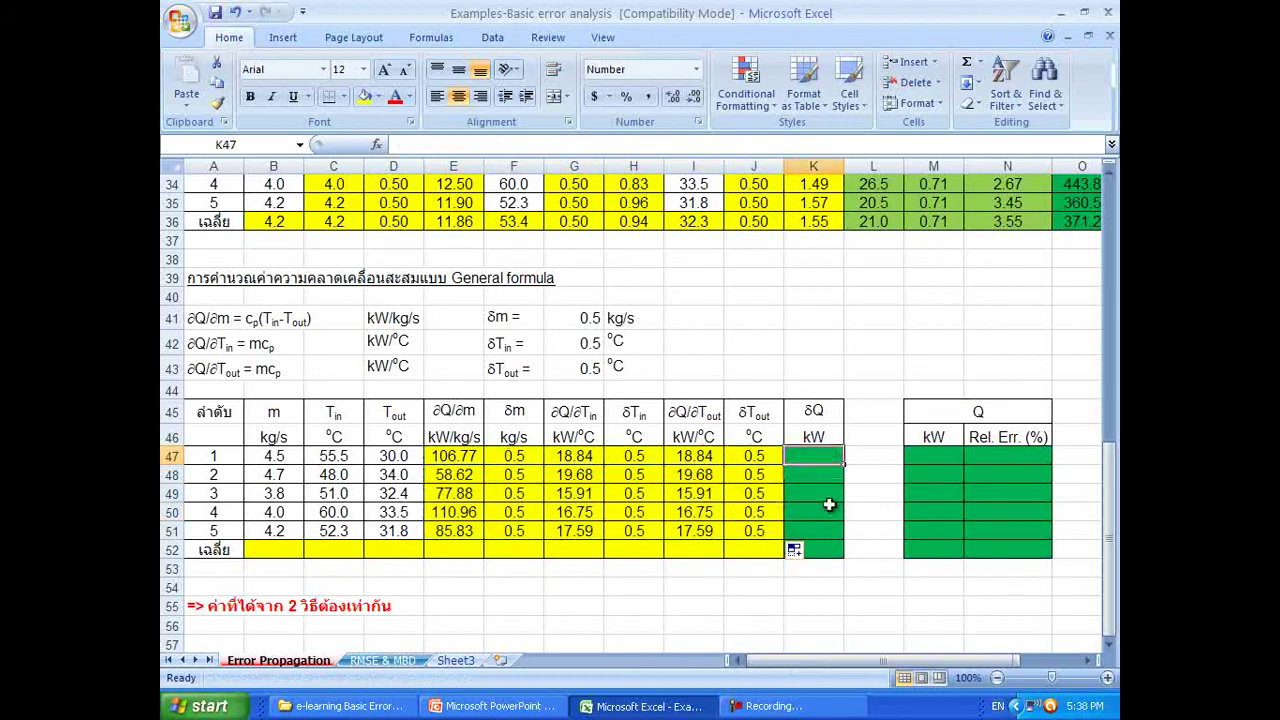
{"action": "left_click", "coordinate": [466, 456]}
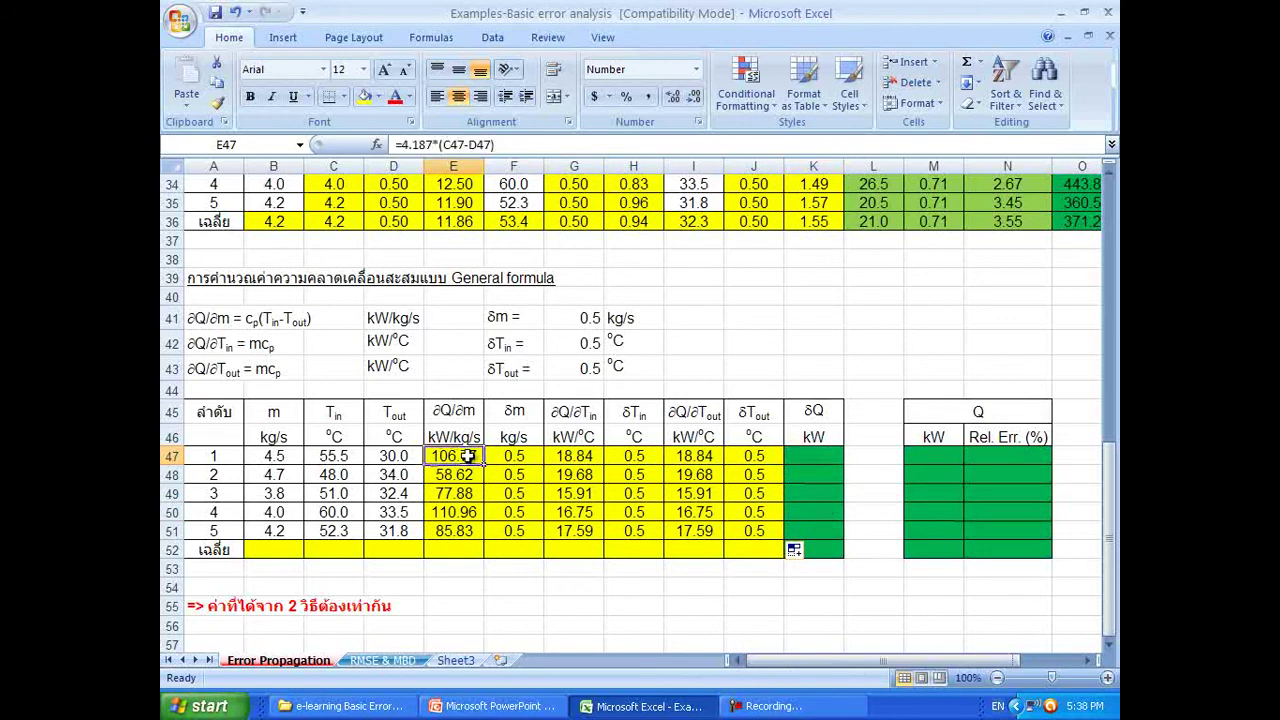
{"action": "left_click", "coordinate": [518, 457]}
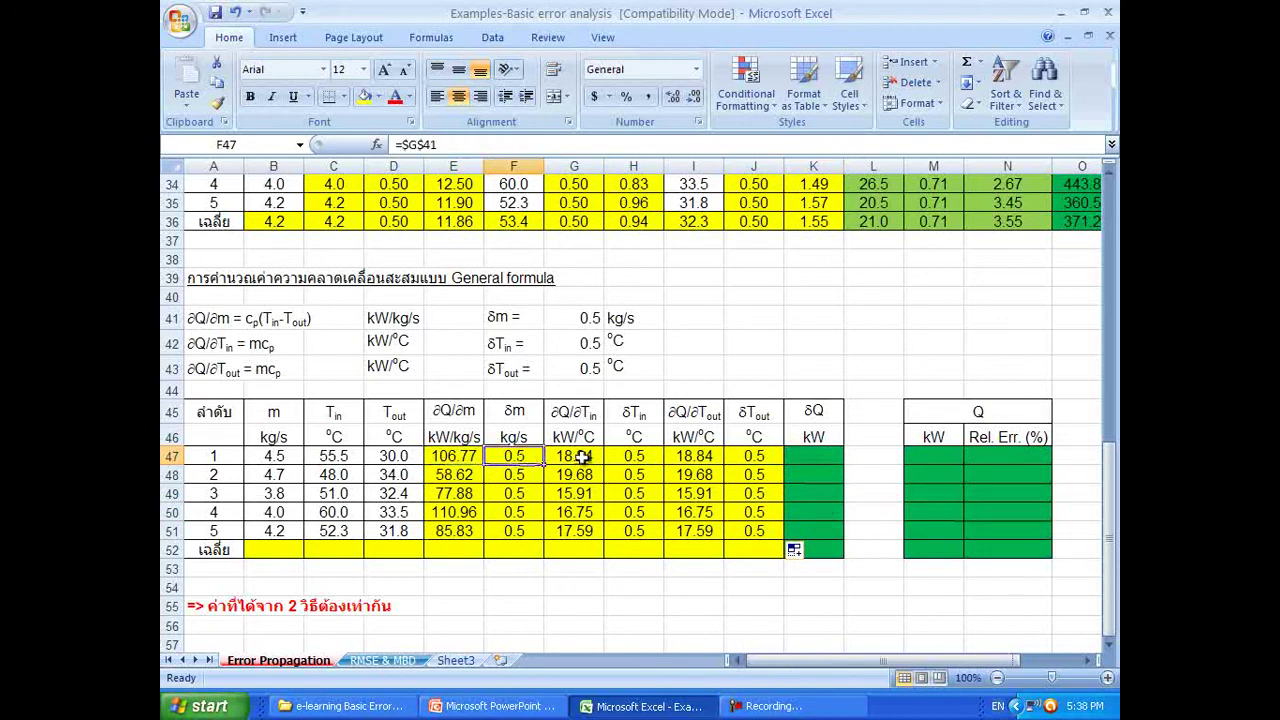
{"action": "left_click", "coordinate": [576, 456]}
{"action": "left_click", "coordinate": [627, 458]}
{"action": "left_click", "coordinate": [697, 462]}
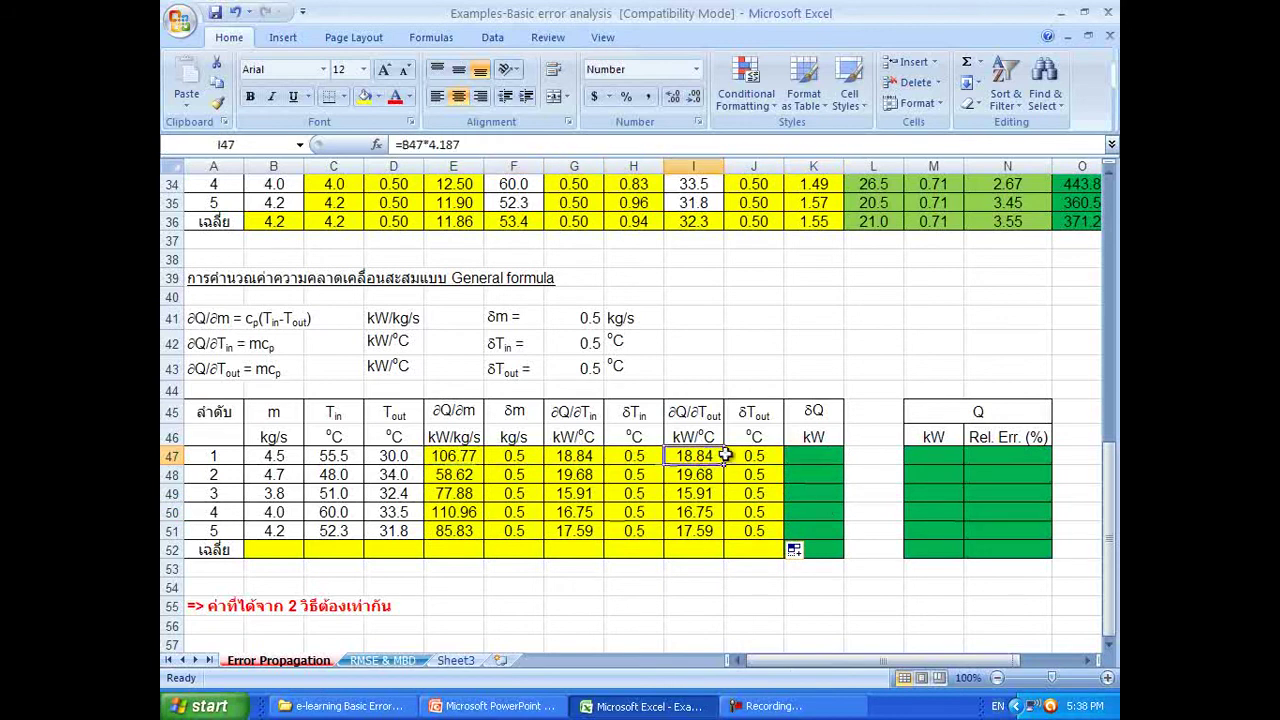
{"action": "left_click", "coordinate": [750, 462]}
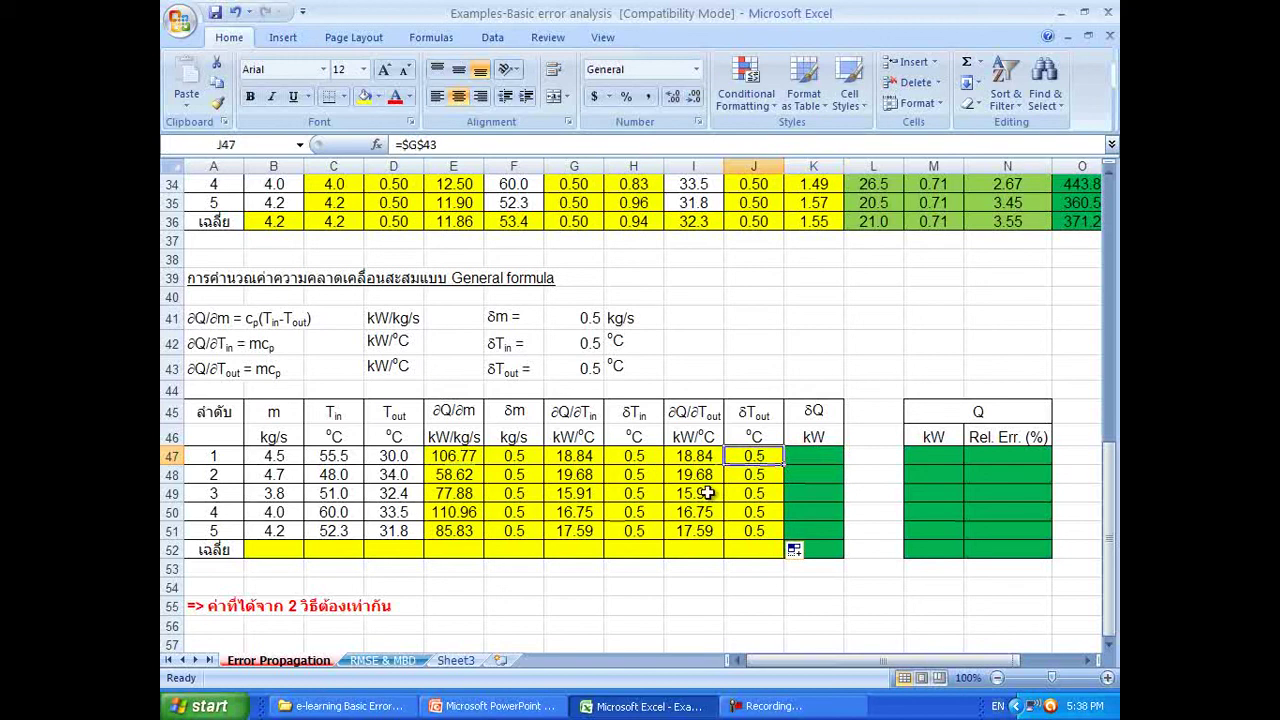
Step: Begin the δQ formula in K47 as a square root whose first term is (E47*F47)^2
{"action": "left_click", "coordinate": [826, 461]}
{"action": "type", "text": "="}
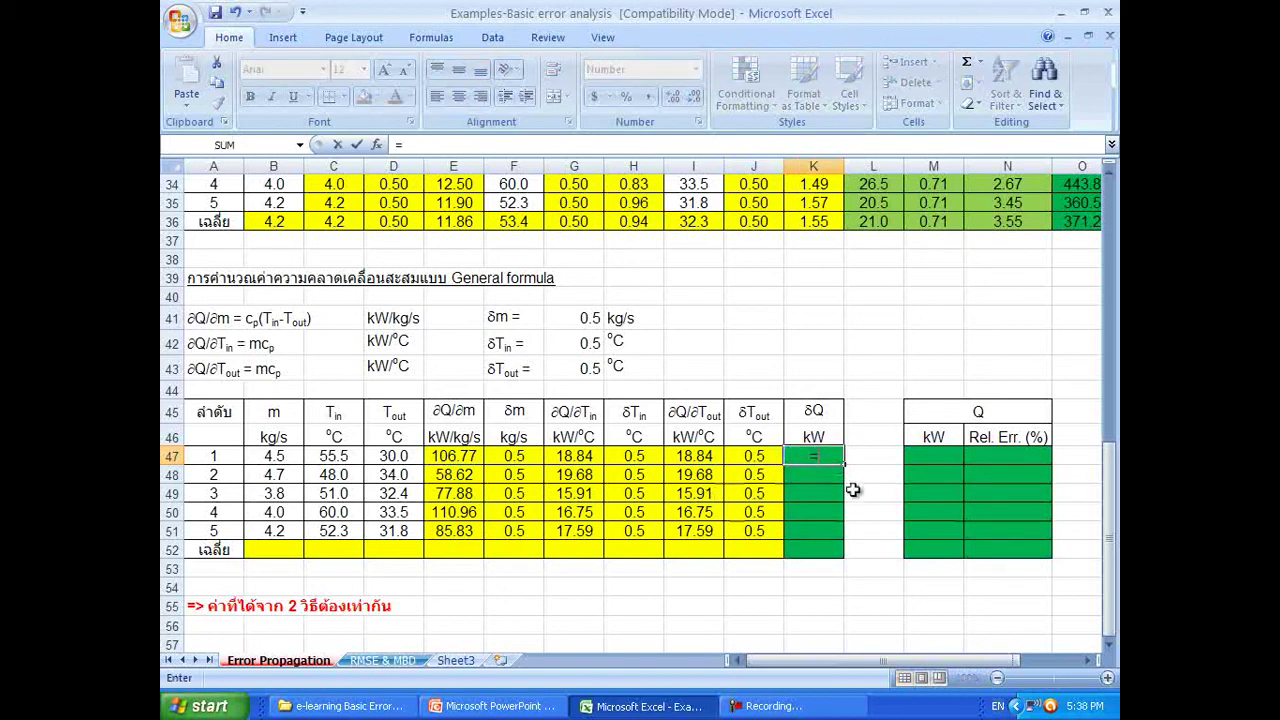
{"action": "type", "text": "sqrt("}
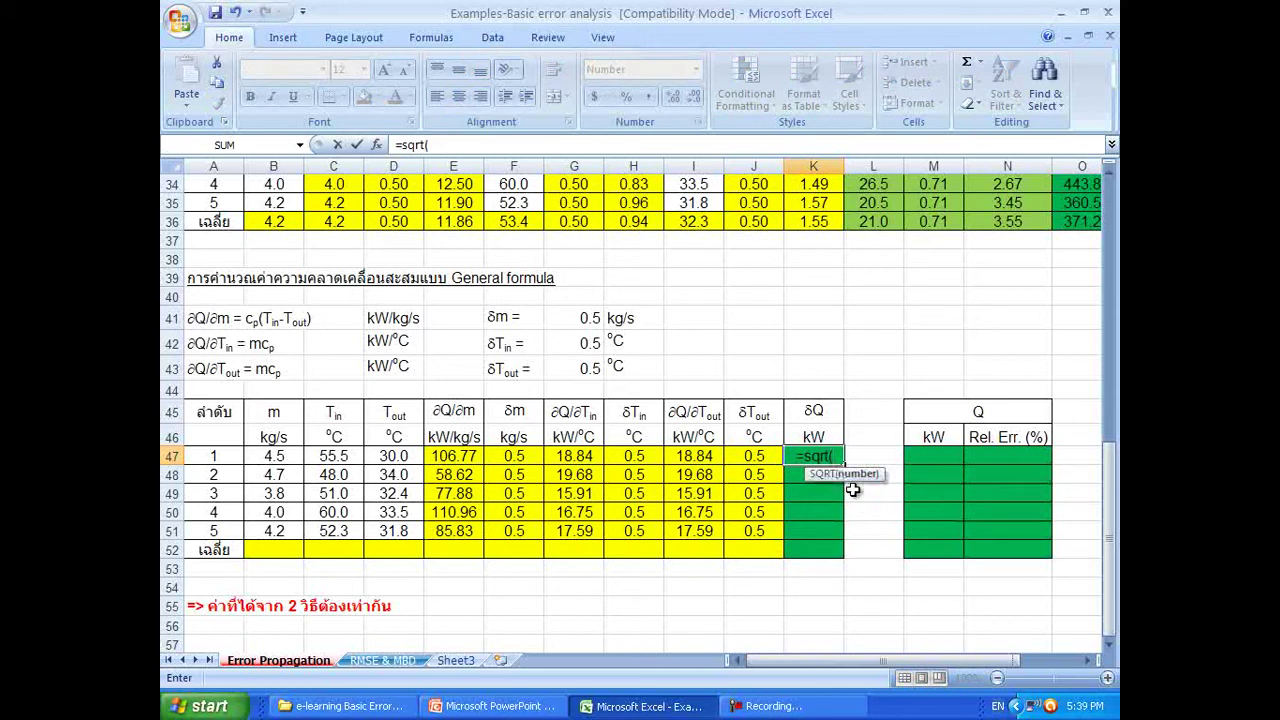
{"action": "type", "text": "("}
{"action": "key", "text": "Left"}
{"action": "key", "text": "Left"}
{"action": "key", "text": "Left"}
{"action": "key", "text": "Left"}
{"action": "key", "text": "Left"}
{"action": "key", "text": "Left"}
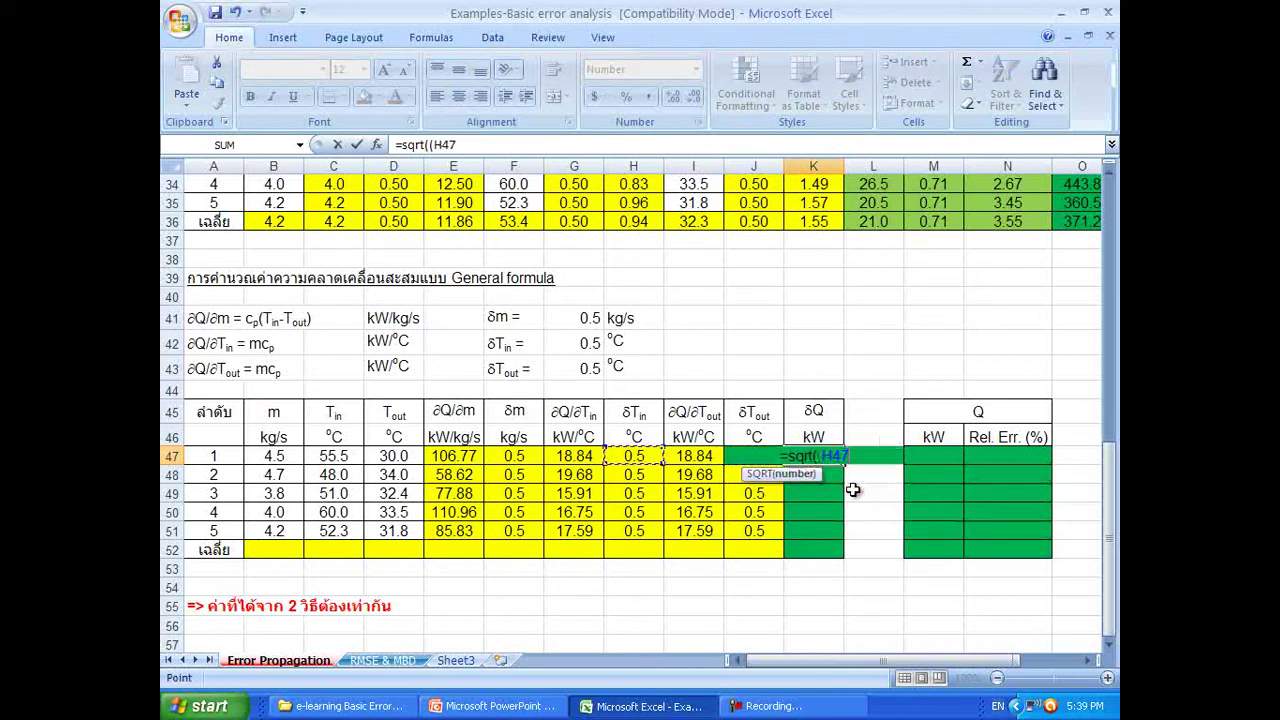
{"action": "type", "text": "*"}
{"action": "key", "text": "Left"}
{"action": "key", "text": "Left"}
{"action": "key", "text": "Left"}
{"action": "key", "text": "Left"}
{"action": "key", "text": "Left"}
{"action": "type", "text": ")^"}
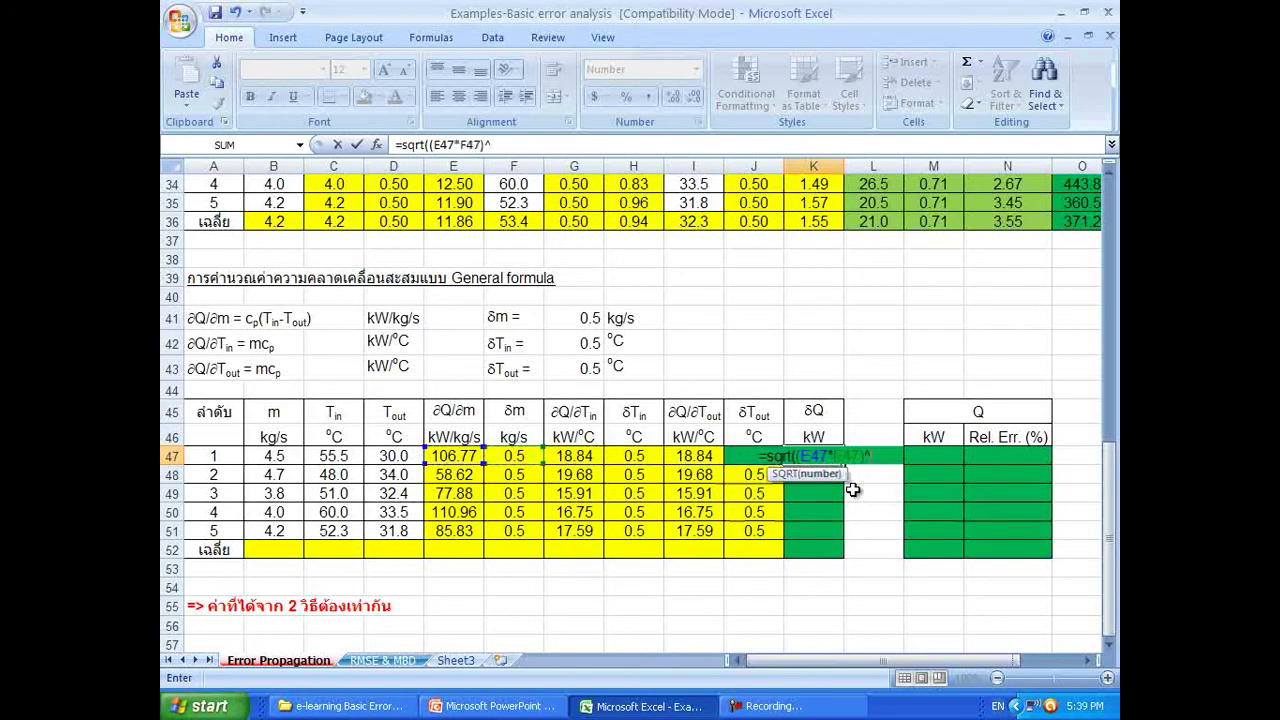
{"action": "type", "text": "2+"}
Step: Add the squared Tin term (G47*H47)^2 to the δQ formula in K47
{"action": "key", "text": "Left"}
{"action": "key", "text": "Left"}
{"action": "key", "text": "Left"}
{"action": "key", "text": "BackSpace"}
{"action": "key", "text": "BackSpace"}
{"action": "key", "text": "BackSpace"}
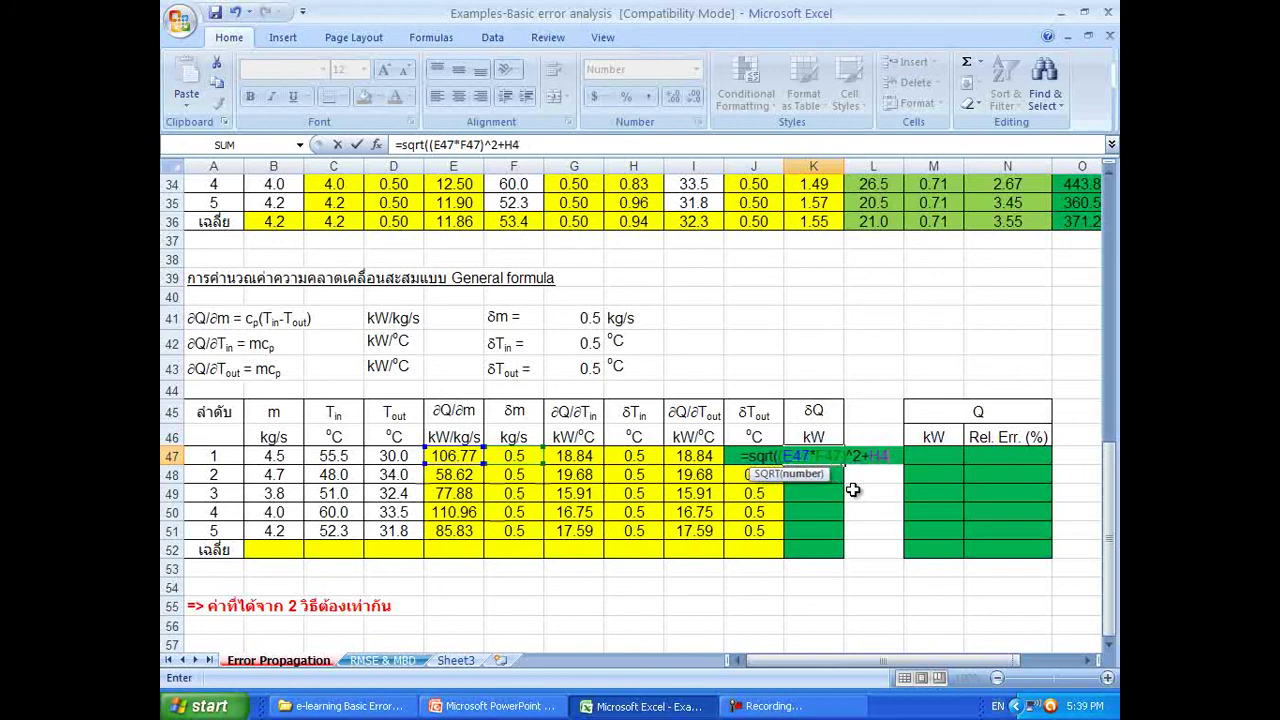
{"action": "type", "text": "("}
{"action": "key", "text": "Left"}
{"action": "key", "text": "Left"}
{"action": "key", "text": "Left"}
{"action": "key", "text": "Left"}
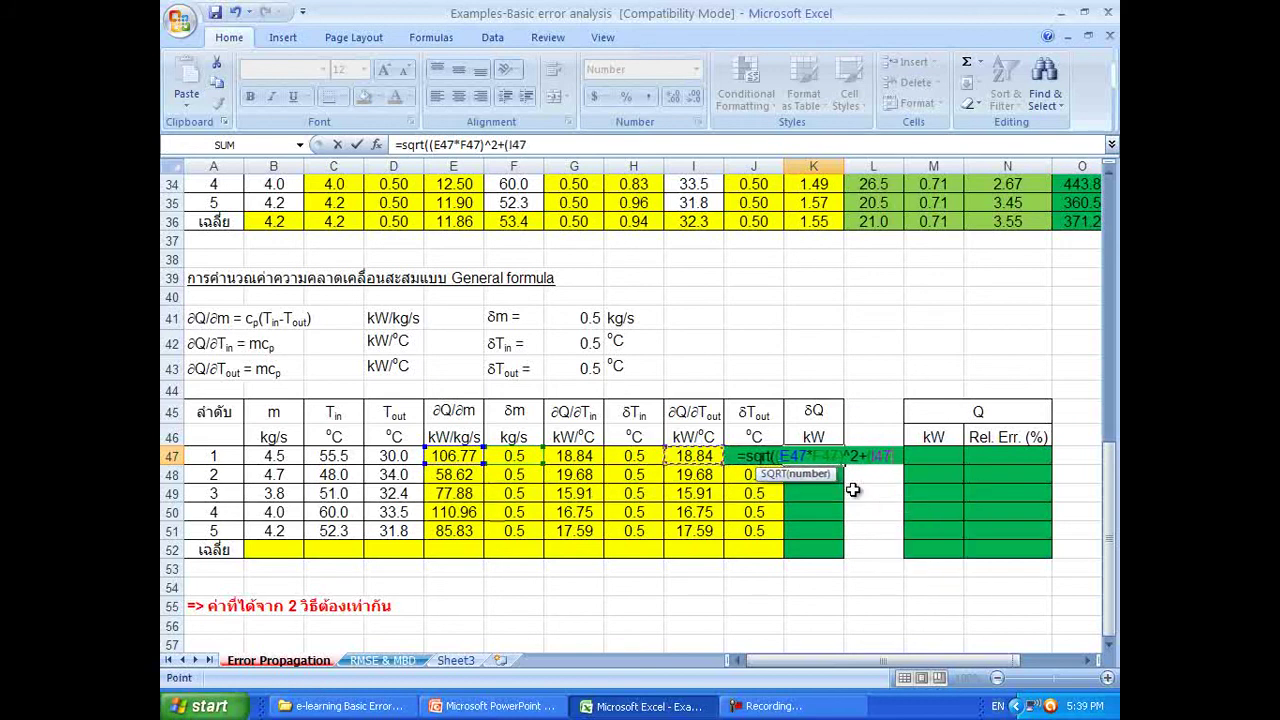
{"action": "type", "text": "*"}
{"action": "key", "text": "Left"}
{"action": "key", "text": "Left"}
{"action": "key", "text": "Left"}
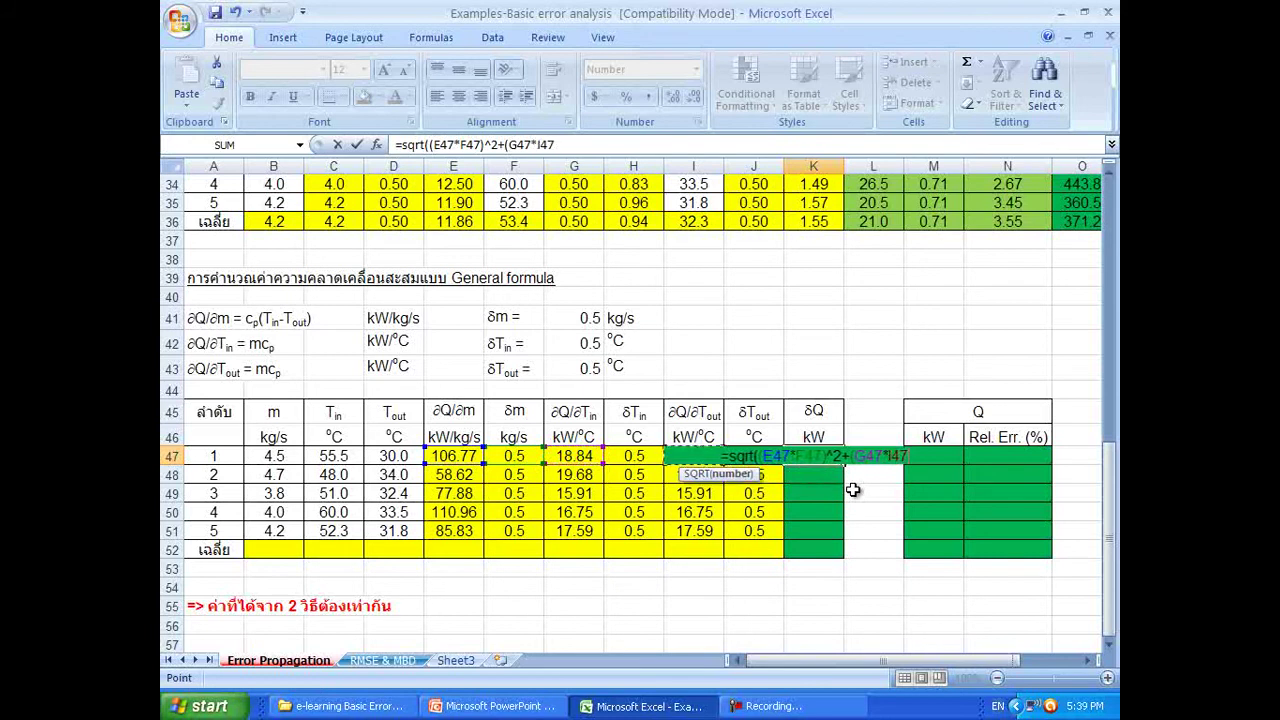
{"action": "type", "text": ")^2"}
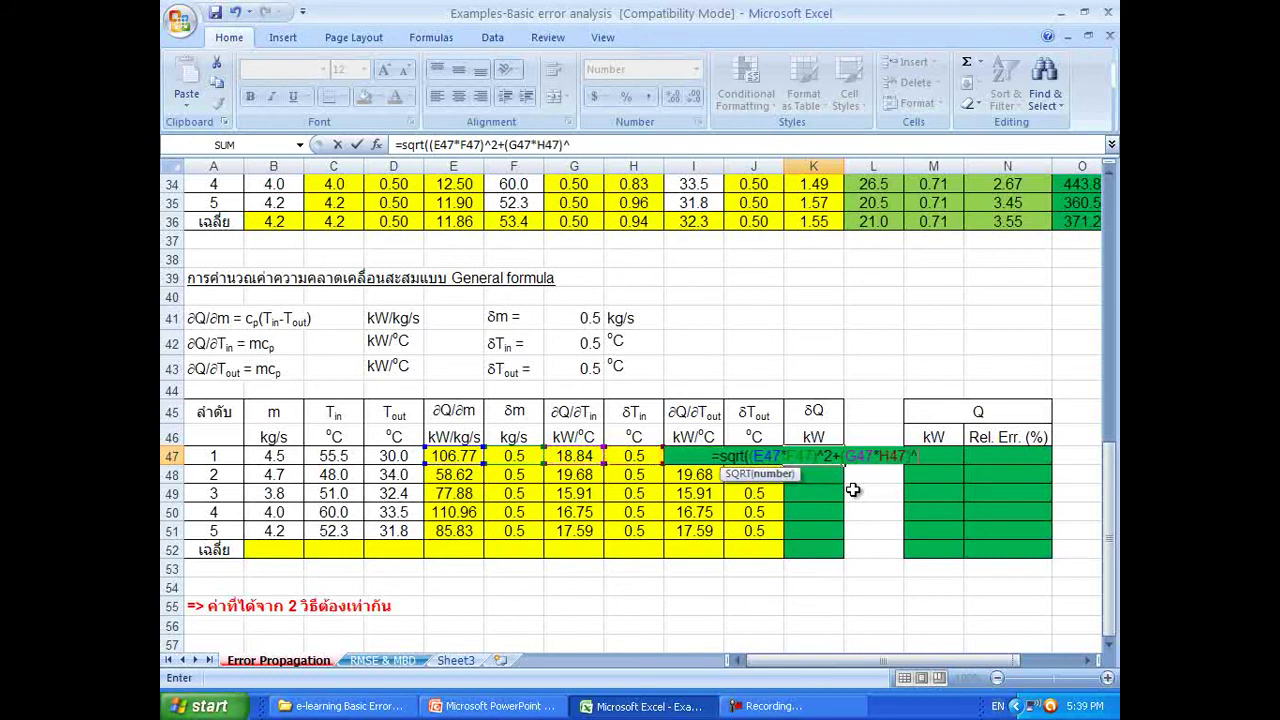
Step: Complete the δQ formula in K47 as =SQRT((E47*F47)^2+(G47*H47)^2+(I47*J47)^2)
{"action": "type", "text": "+I47"}
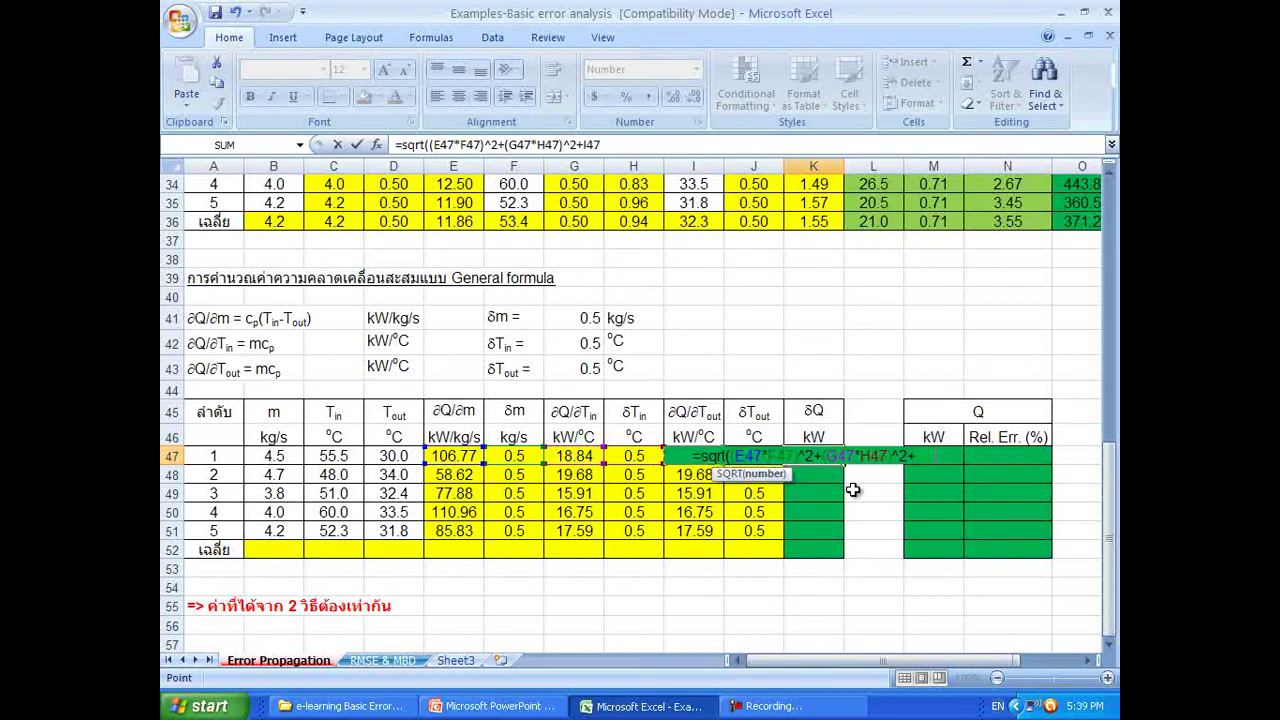
{"action": "key", "text": "BackSpace"}
{"action": "key", "text": "BackSpace"}
{"action": "type", "text": "("}
{"action": "key", "text": "Left"}
{"action": "key", "text": "Left"}
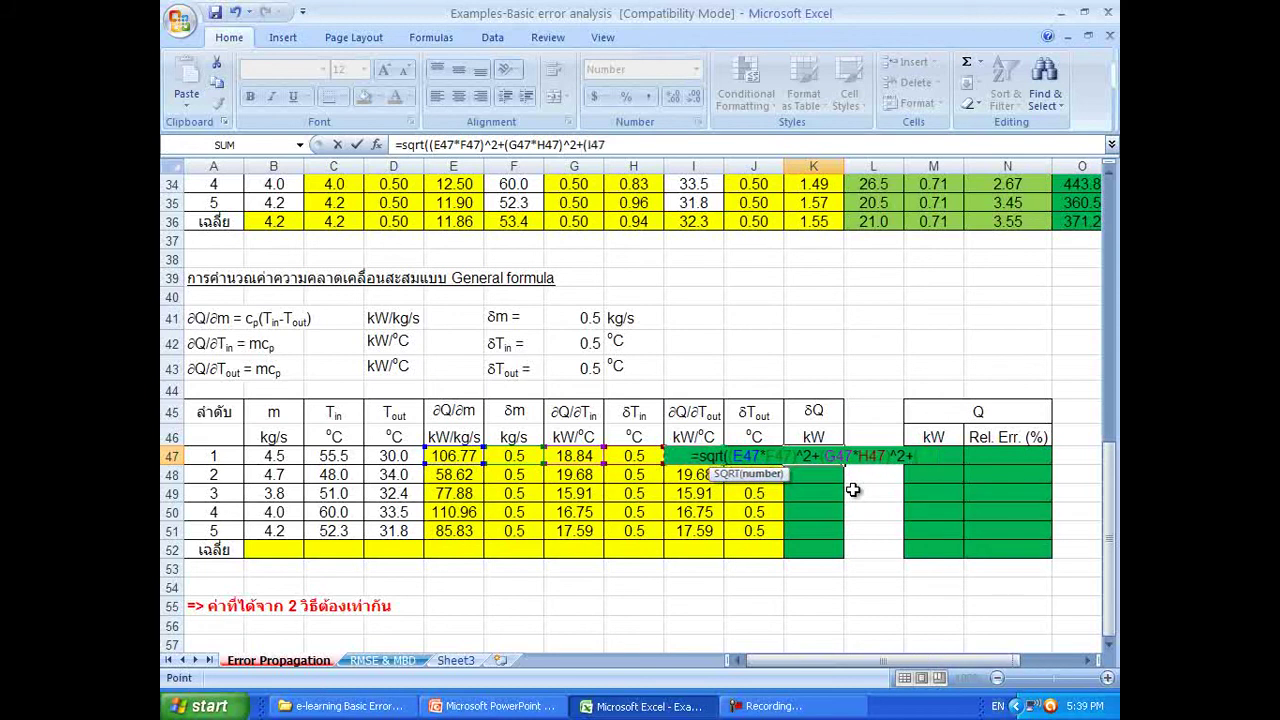
{"action": "type", "text": "*"}
{"action": "key", "text": "Left"}
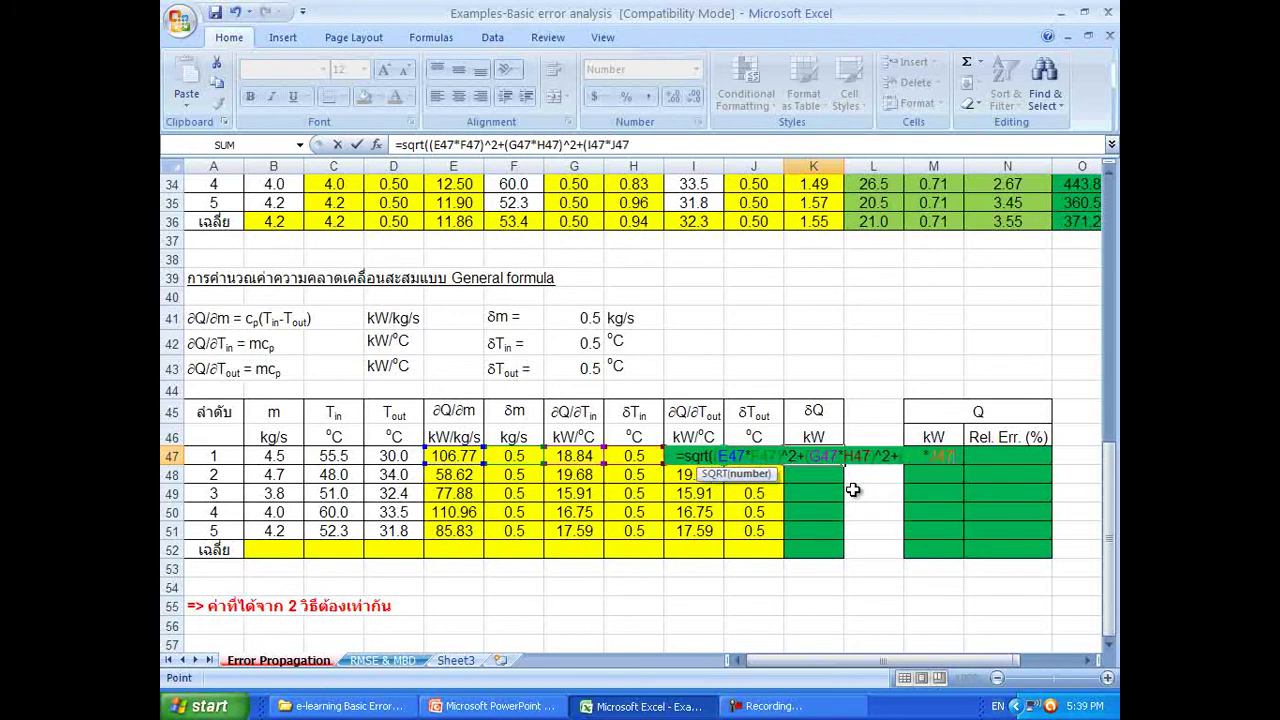
{"action": "type", "text": ")^2"}
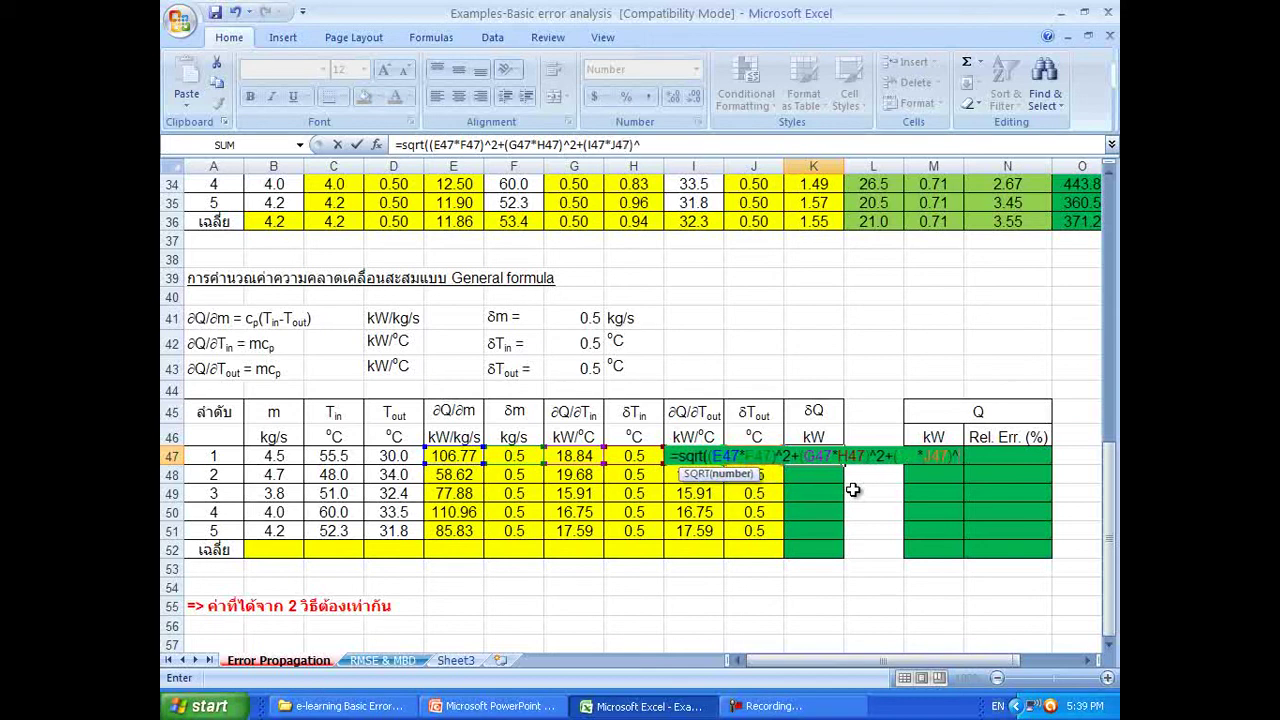
{"action": "type", "text": ")"}
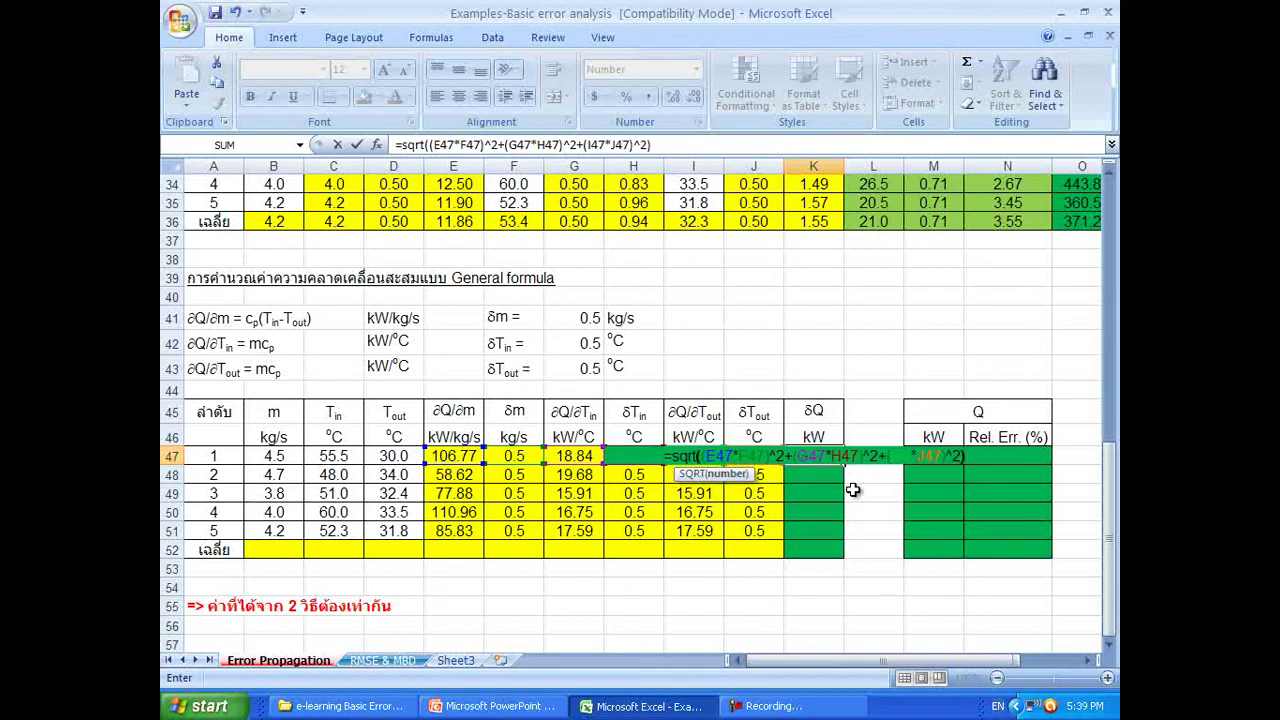
{"action": "key", "text": "Return"}
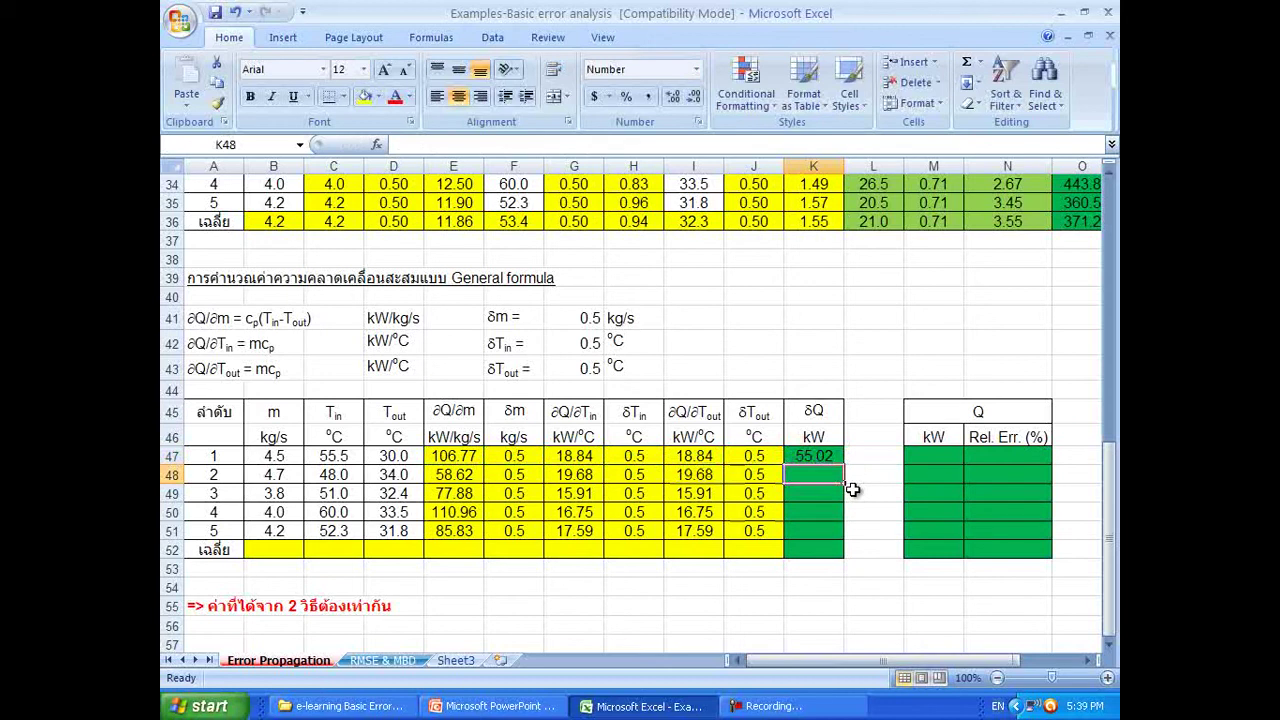
Step: Compare δQ in K47 with the absolute error of Q from the step-by-step method in P31
{"action": "scroll", "coordinate": [851, 489], "scroll_direction": "up", "scroll_amount": 3}
{"action": "scroll", "coordinate": [857, 514], "scroll_direction": "down", "scroll_amount": 1}
{"action": "left_click", "coordinate": [1089, 661]}
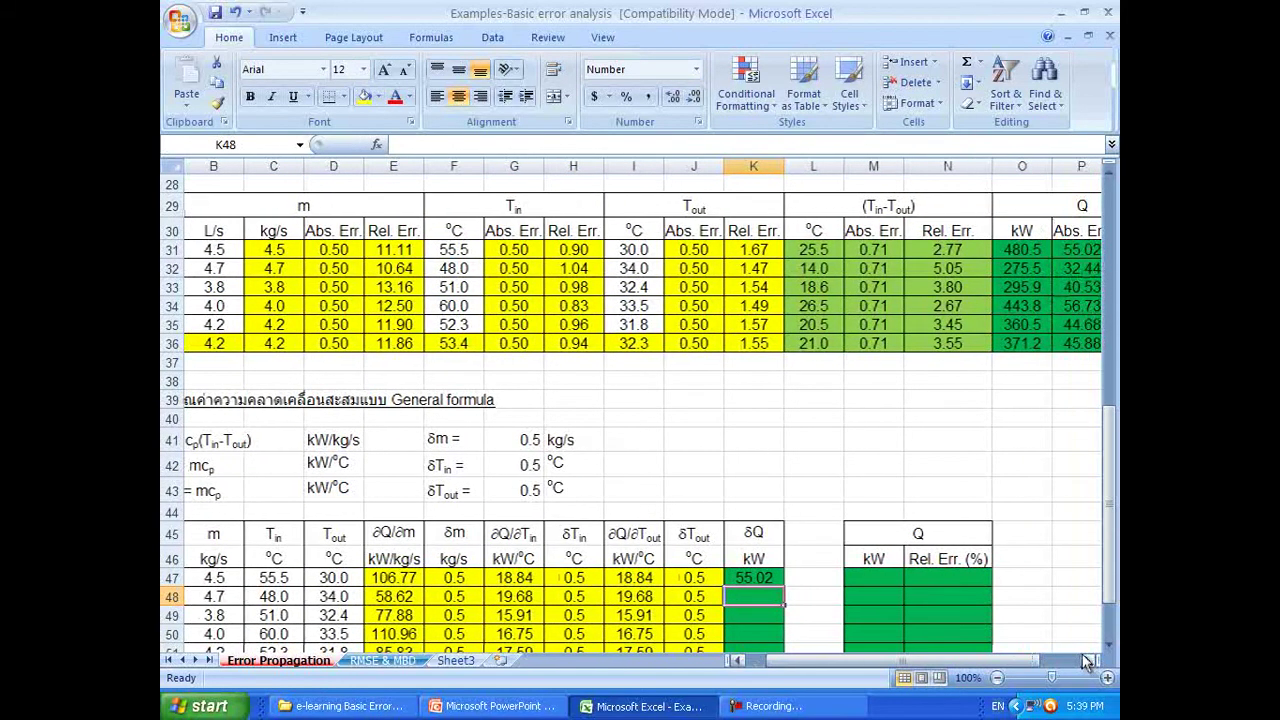
{"action": "left_click", "coordinate": [755, 580]}
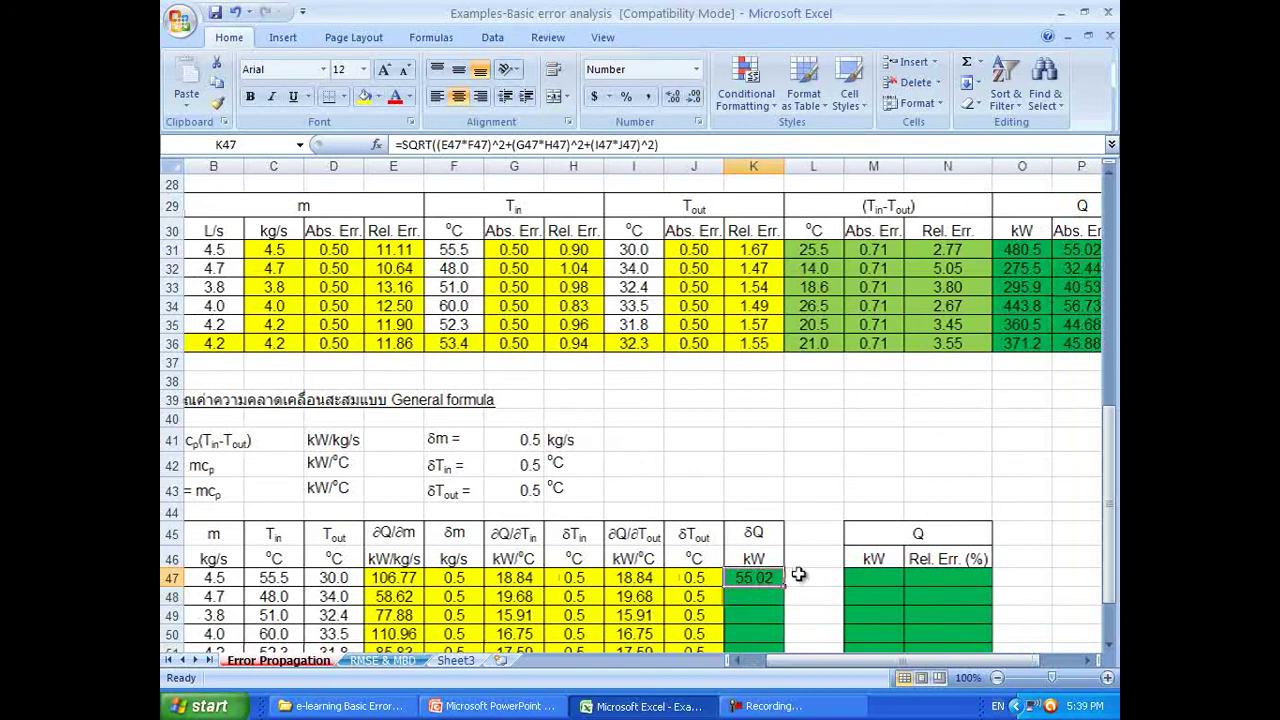
{"action": "left_click", "coordinate": [1082, 250]}
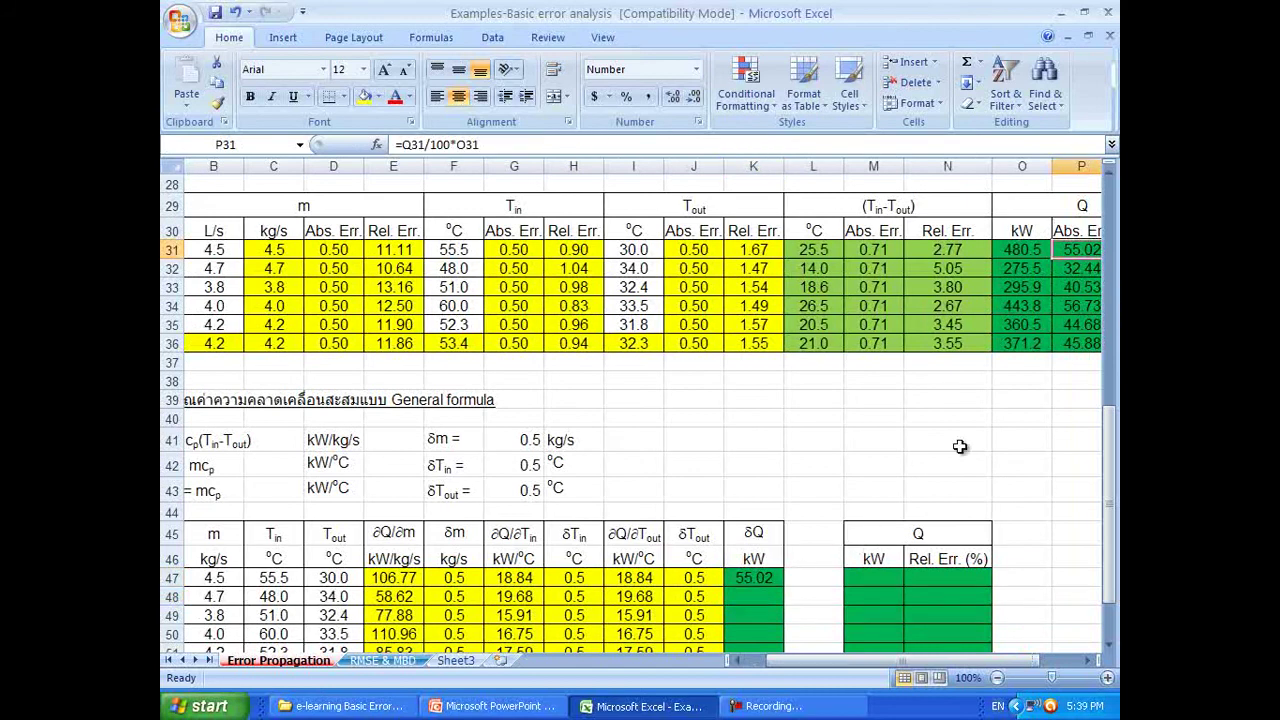
Step: Fill the δQ formula from K47 down through K51 for the remaining measurements
{"action": "scroll", "coordinate": [846, 457], "scroll_direction": "down", "scroll_amount": 1}
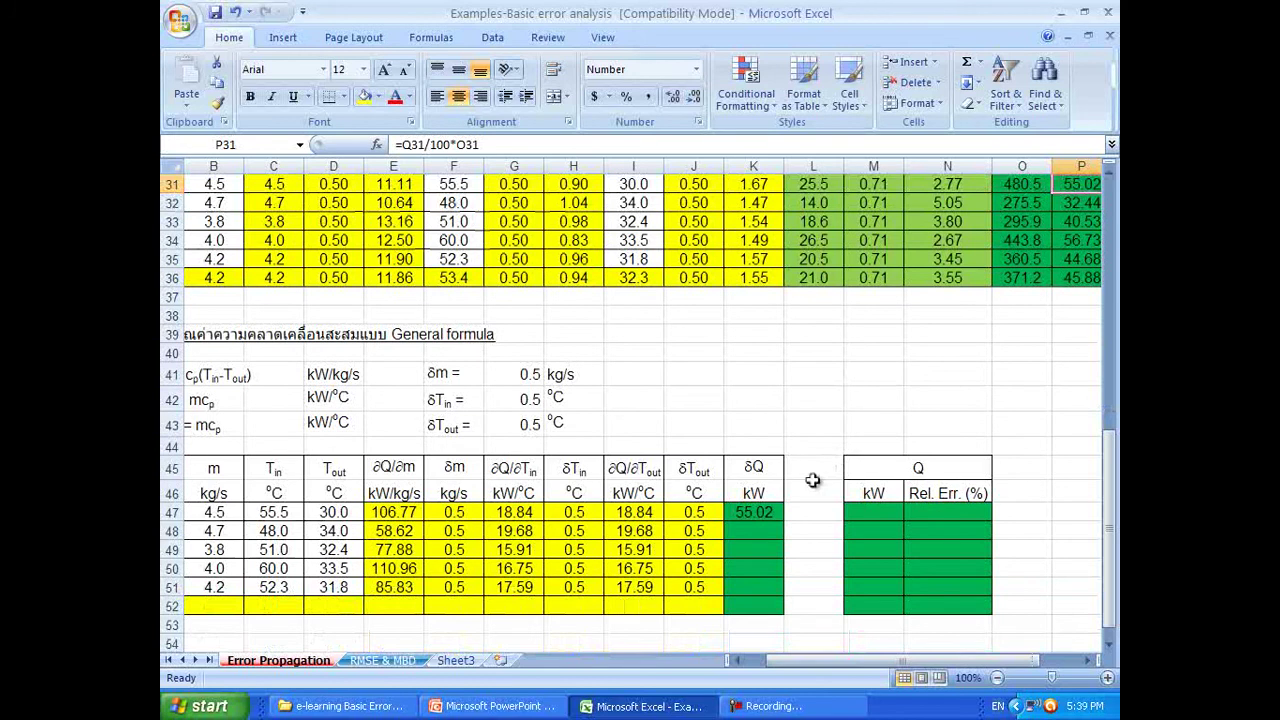
{"action": "left_click", "coordinate": [778, 515]}
{"action": "left_click_drag", "start_coordinate": [784, 524], "coordinate": [795, 590]}
{"action": "left_click", "coordinate": [804, 576]}
{"action": "left_click_drag", "start_coordinate": [878, 660], "coordinate": [900, 660]}
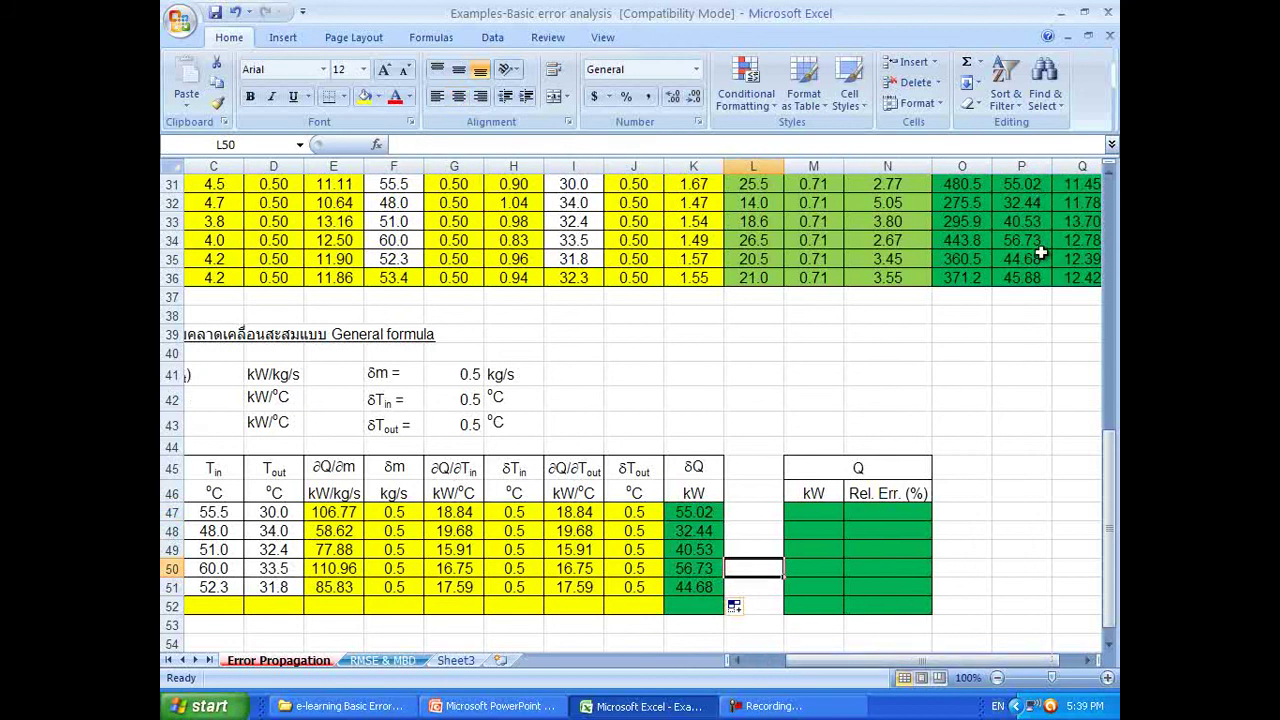
Step: Begin the Q formula in M47 as the mass flow rate in B47 multiplied by 4.187
{"action": "scroll", "coordinate": [766, 350], "scroll_direction": "down", "scroll_amount": 1}
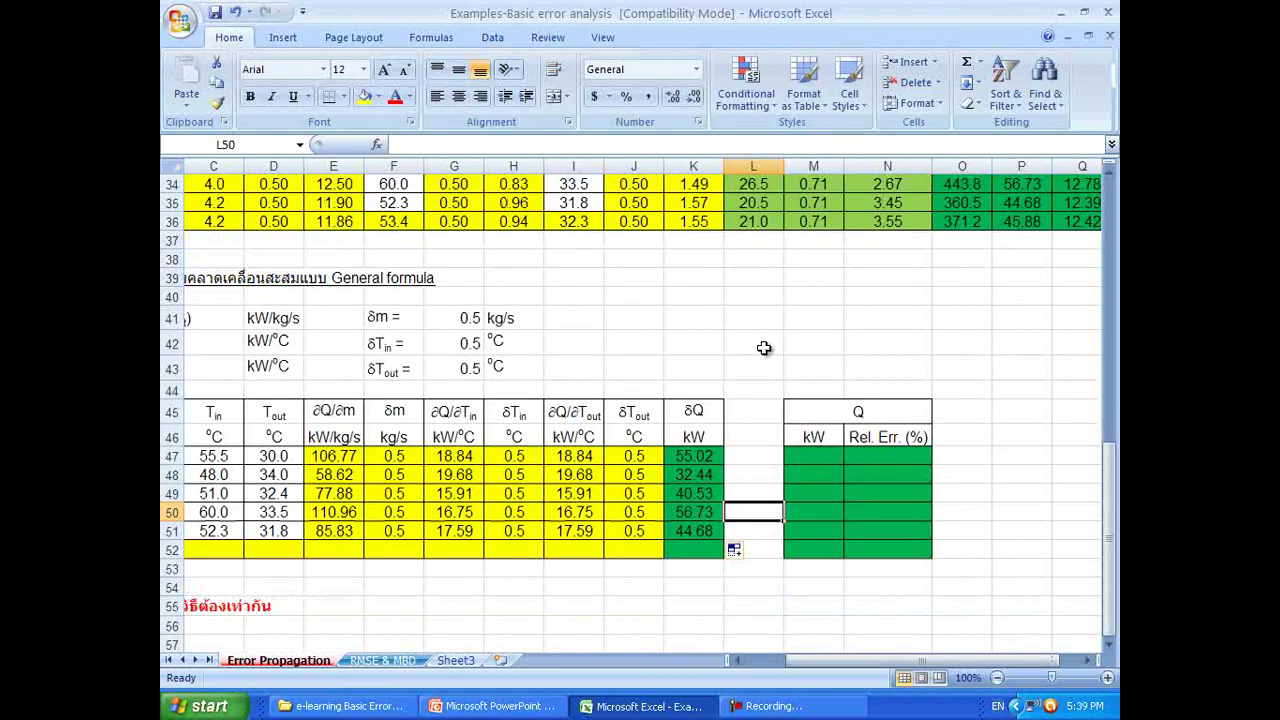
{"action": "left_click", "coordinate": [821, 455]}
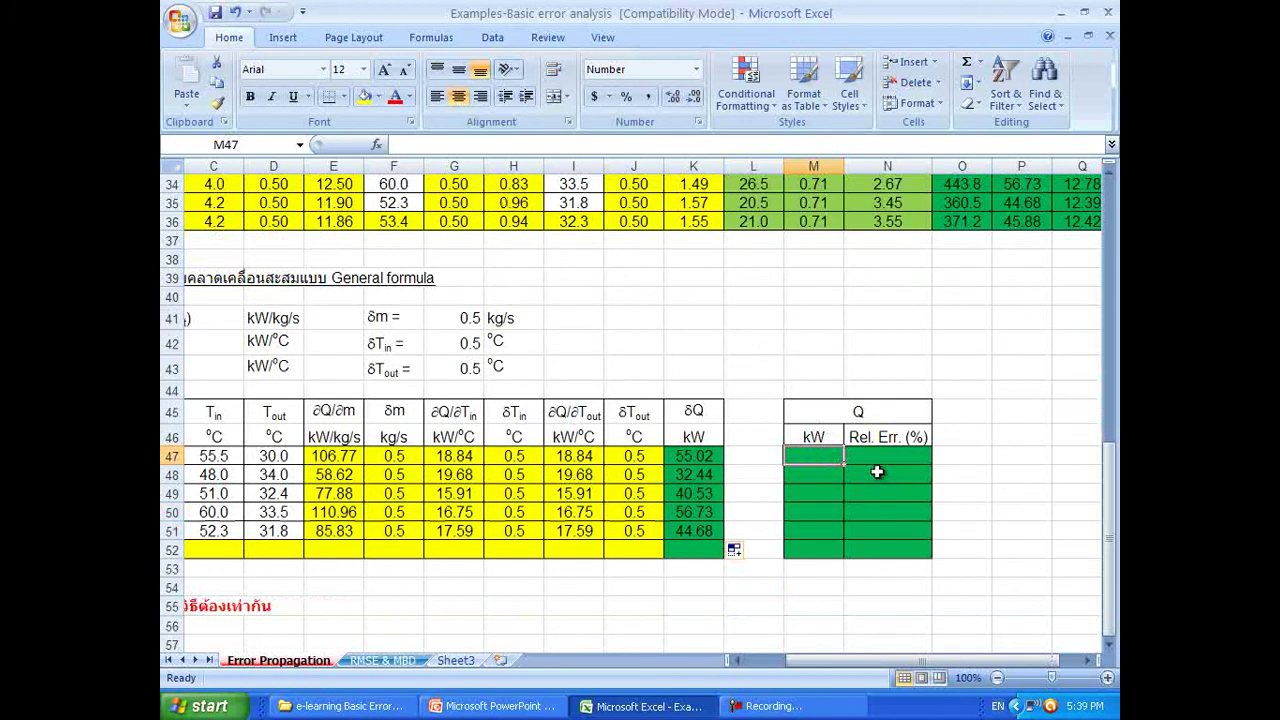
{"action": "type", "text": "="}
{"action": "key", "text": "Left"}
{"action": "key", "text": "Left"}
{"action": "key", "text": "Left"}
{"action": "key", "text": "Left"}
{"action": "key", "text": "Left"}
{"action": "key", "text": "Left"}
{"action": "key", "text": "Left"}
{"action": "key", "text": "Left"}
{"action": "key", "text": "Left"}
{"action": "key", "text": "Left"}
{"action": "key", "text": "Left"}
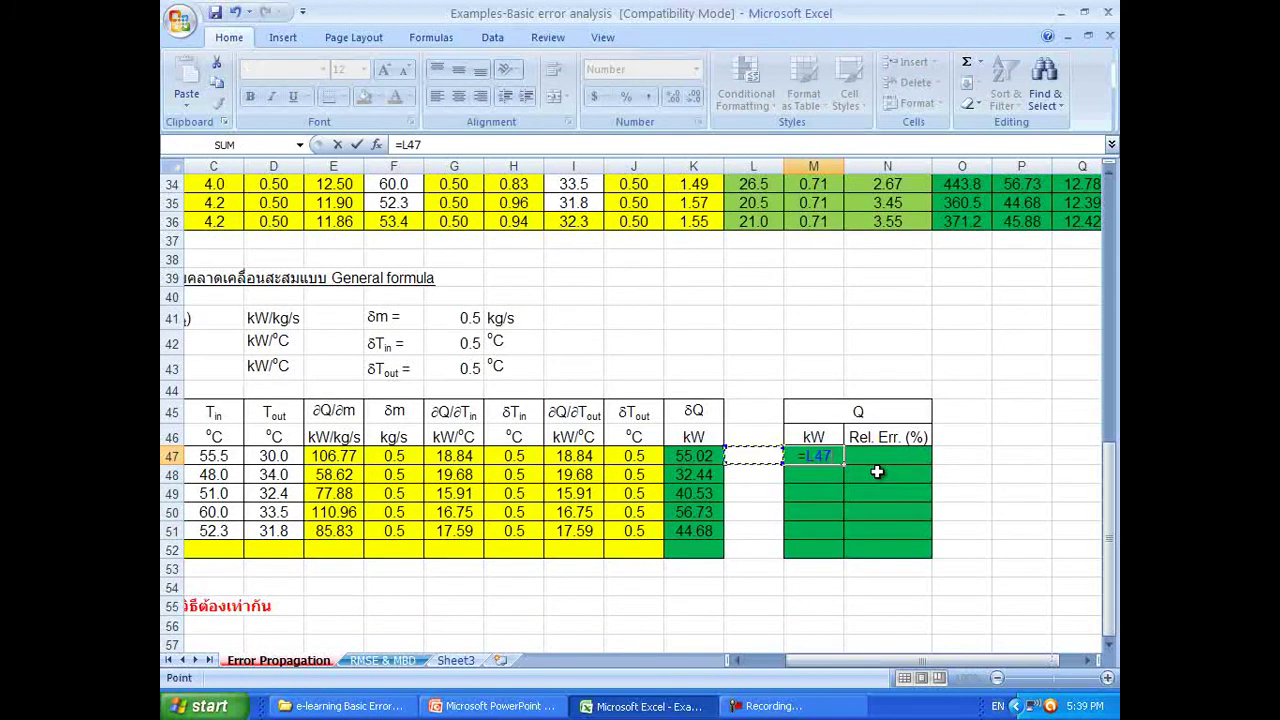
{"action": "type", "text": "*4.187*"}
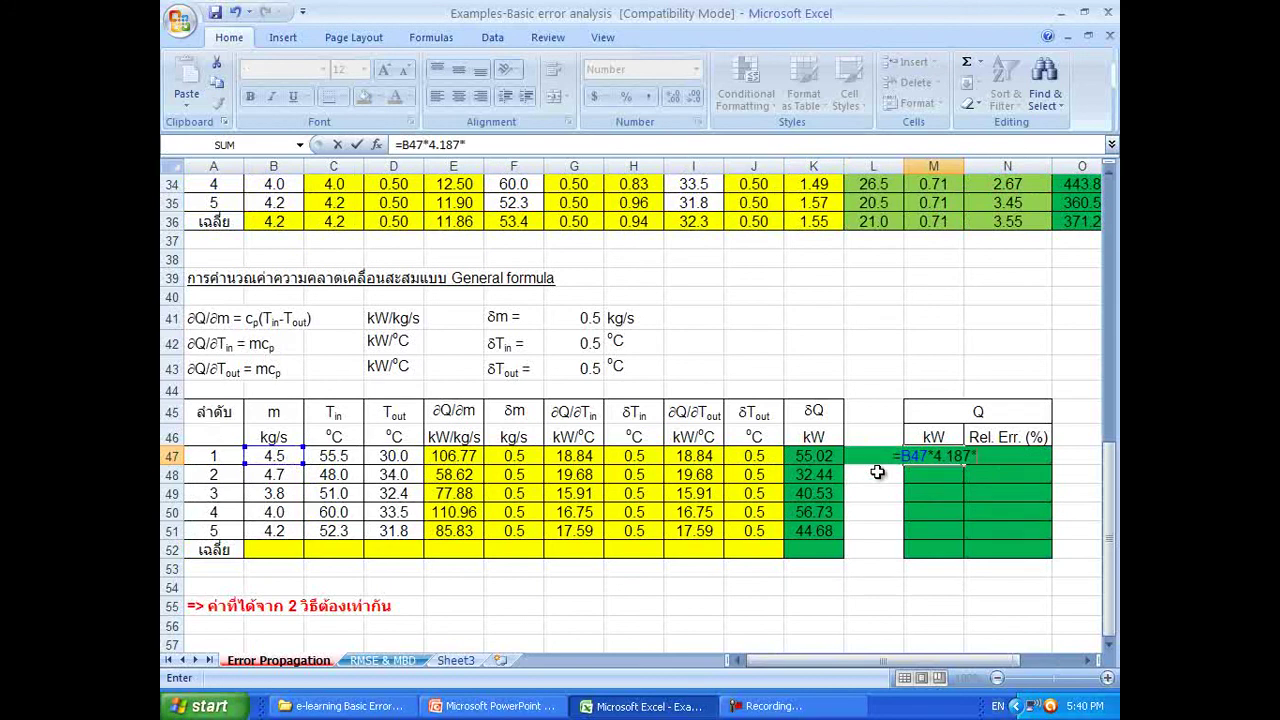
Step: Complete the Q formula in M47 as =B47*4.187*(C47-D47)
{"action": "type", "text": "("}
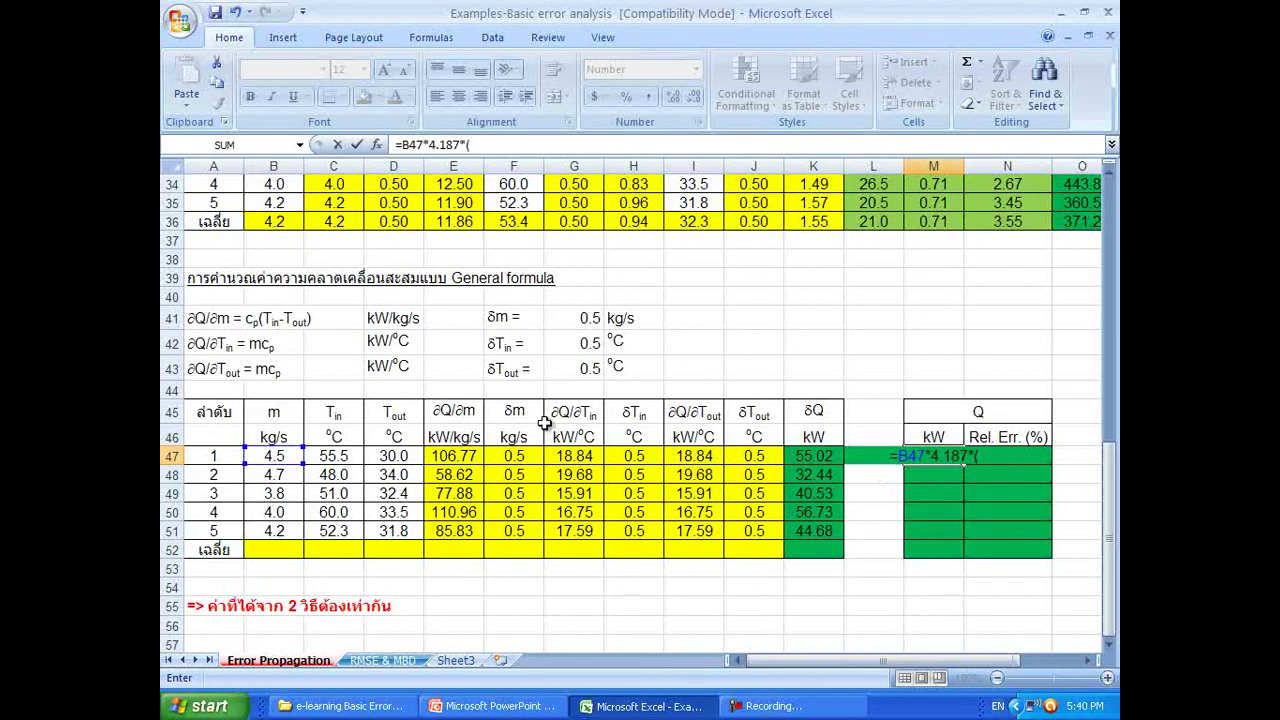
{"action": "left_click", "coordinate": [343, 453]}
{"action": "type", "text": "-"}
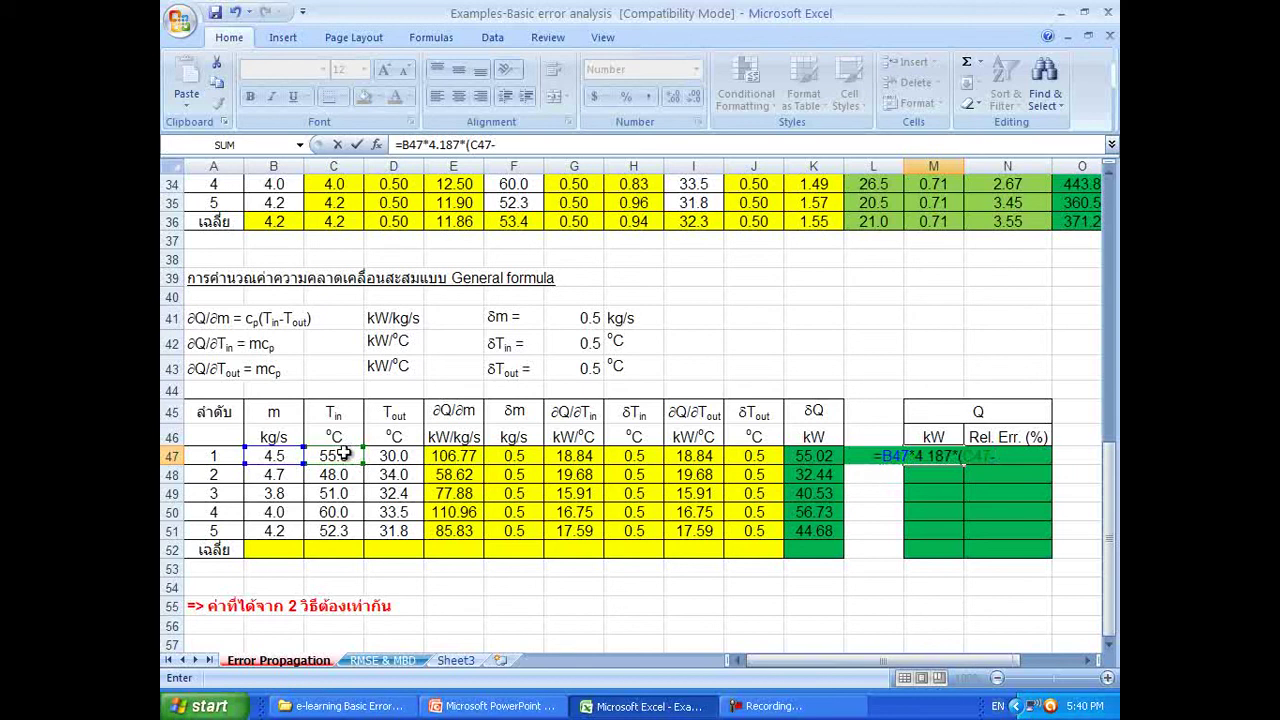
{"action": "left_click", "coordinate": [372, 457]}
{"action": "type", "text": ")"}
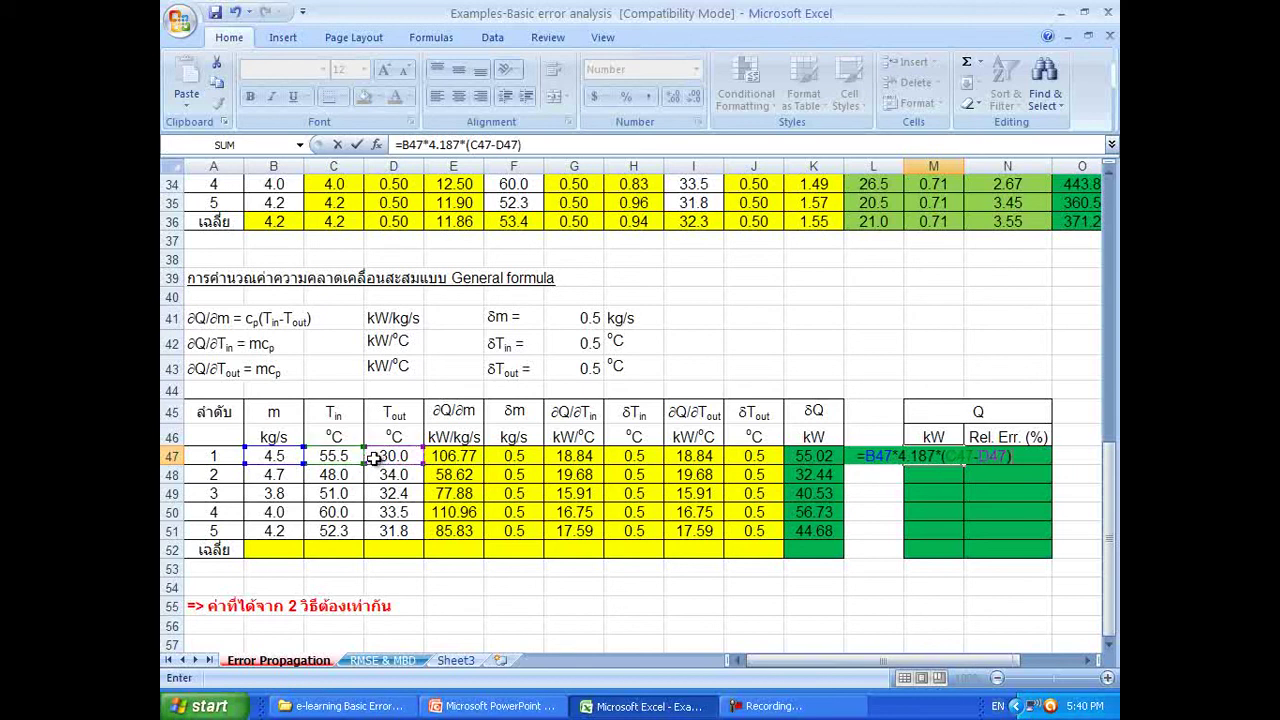
{"action": "key", "text": "Return"}
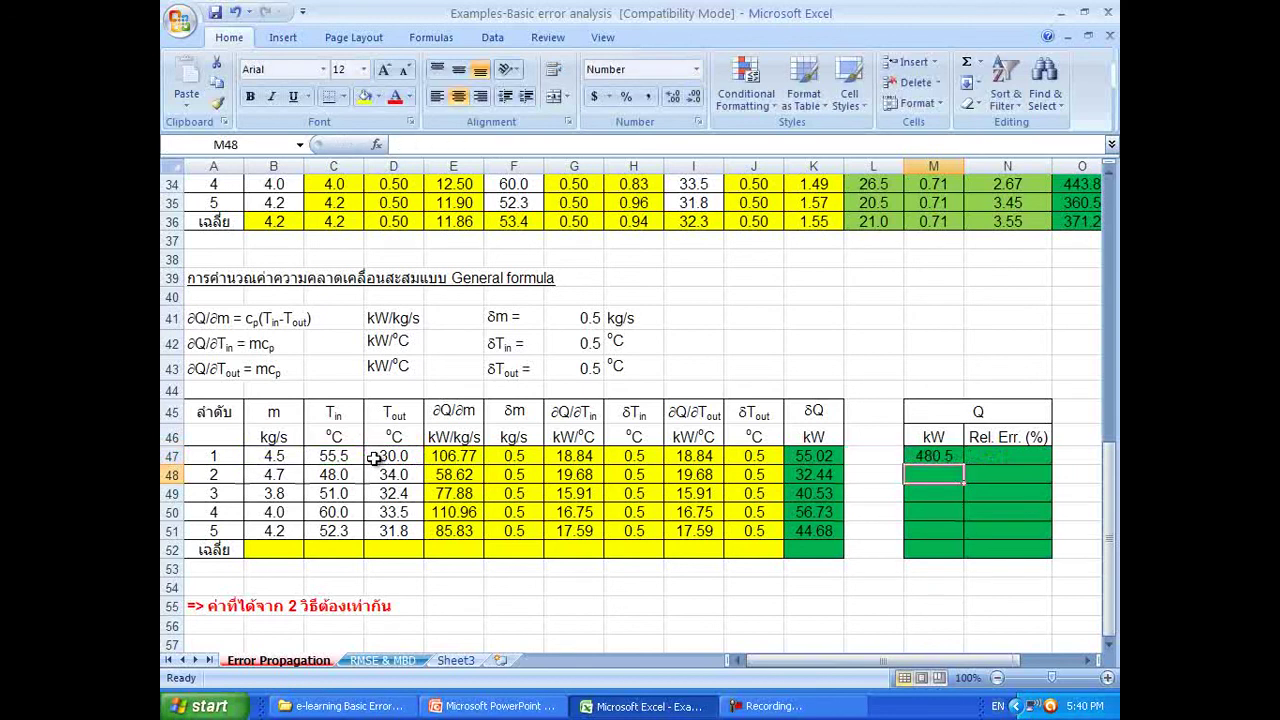
Step: Calculate the relative error of Q in N47 with the formula =K47/M47*100
{"action": "left_click", "coordinate": [1018, 460]}
{"action": "type", "text": "="}
{"action": "key", "text": "Left"}
{"action": "key", "text": "Left"}
{"action": "key", "text": "Left"}
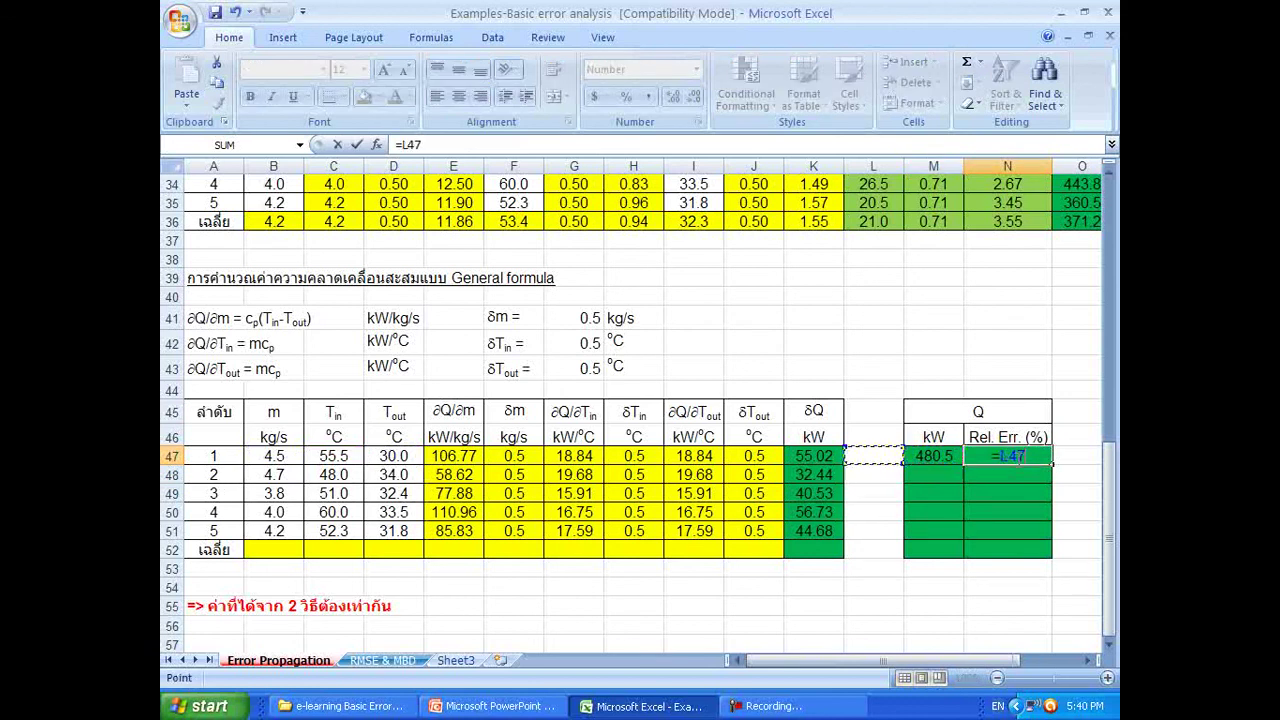
{"action": "type", "text": "/"}
{"action": "key", "text": "Left"}
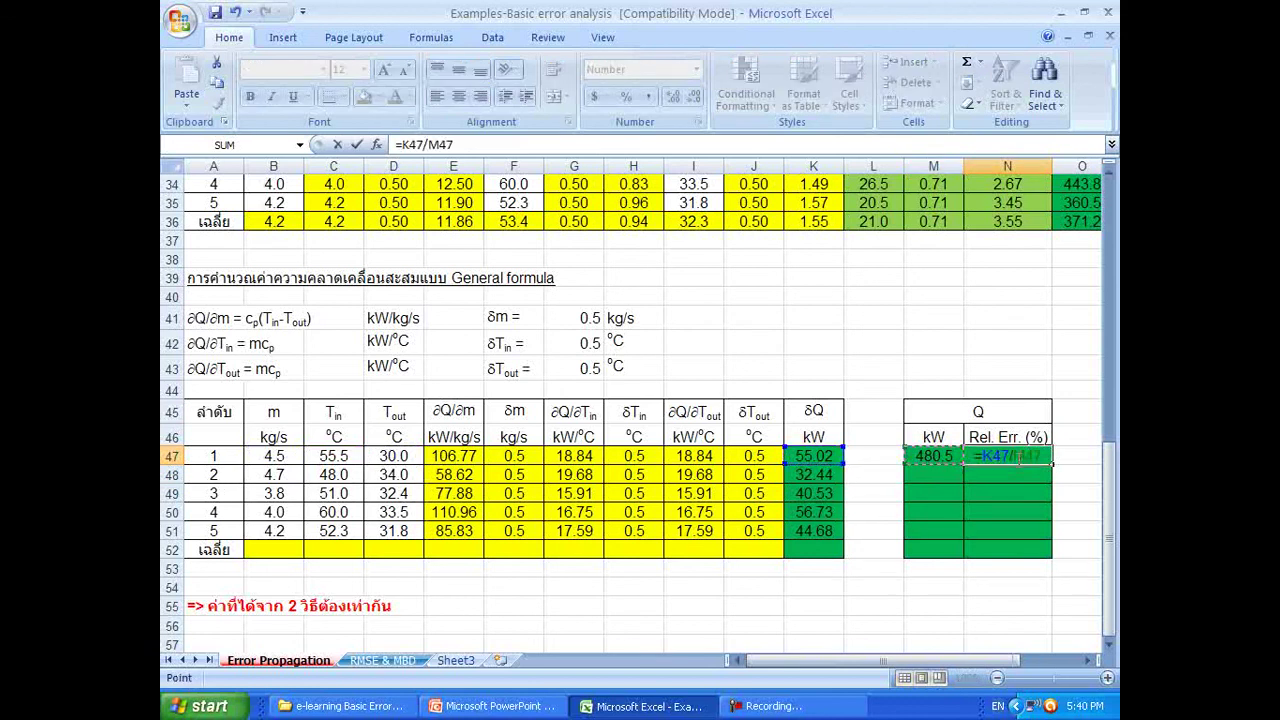
{"action": "type", "text": "*100"}
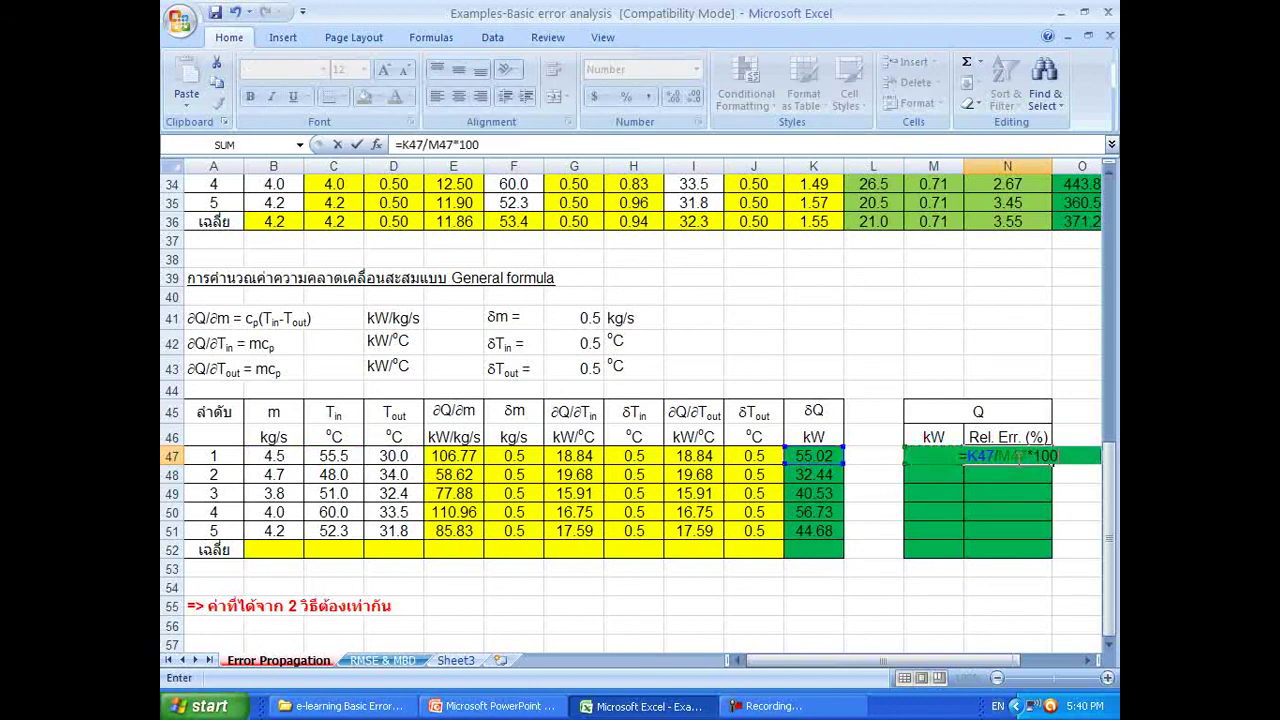
{"action": "key", "text": "Return"}
Step: Fill the Q and relative error formulas from M47:N47 down to row 51 and compare them with the step-by-step results
{"action": "left_click", "coordinate": [1018, 458]}
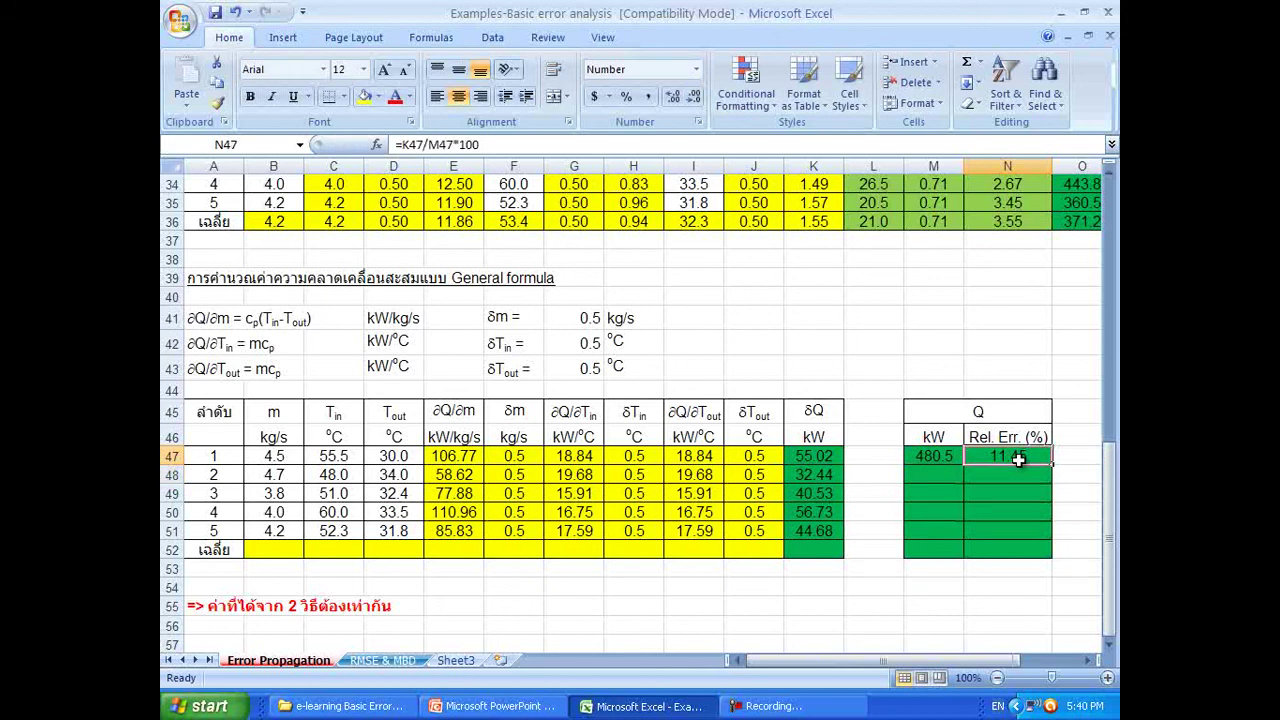
{"action": "left_click_drag", "start_coordinate": [940, 455], "coordinate": [1052, 538]}
{"action": "scroll", "coordinate": [1040, 520], "scroll_direction": "up", "scroll_amount": 1}
{"action": "scroll", "coordinate": [1022, 586], "scroll_direction": "down", "scroll_amount": 1}
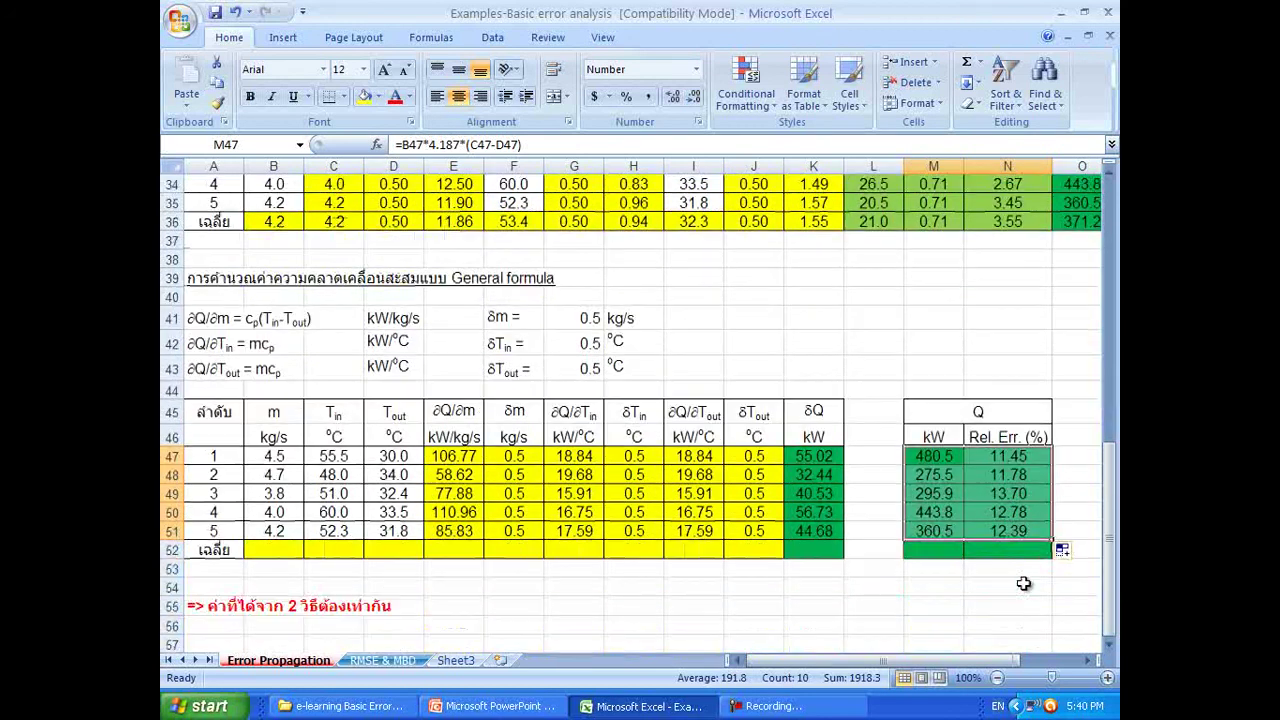
{"action": "scroll", "coordinate": [1050, 560], "scroll_direction": "right", "scroll_amount": 2}
{"action": "scroll", "coordinate": [1045, 540], "scroll_direction": "up", "scroll_amount": 1}
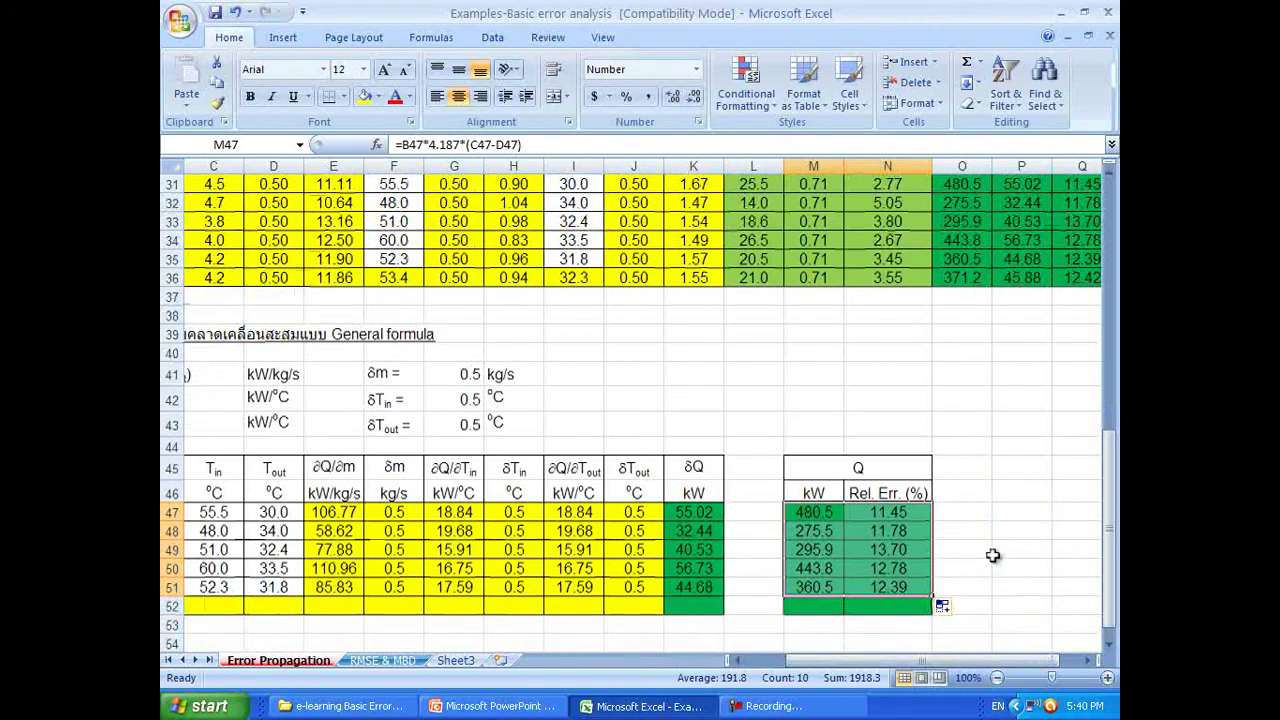
{"action": "scroll", "coordinate": [990, 554], "scroll_direction": "down", "scroll_amount": 1}
Step: Calculate the average mass flow rate in B52 with =AVERAGE(B47:B51)
{"action": "left_click_drag", "start_coordinate": [965, 661], "coordinate": [925, 665]}
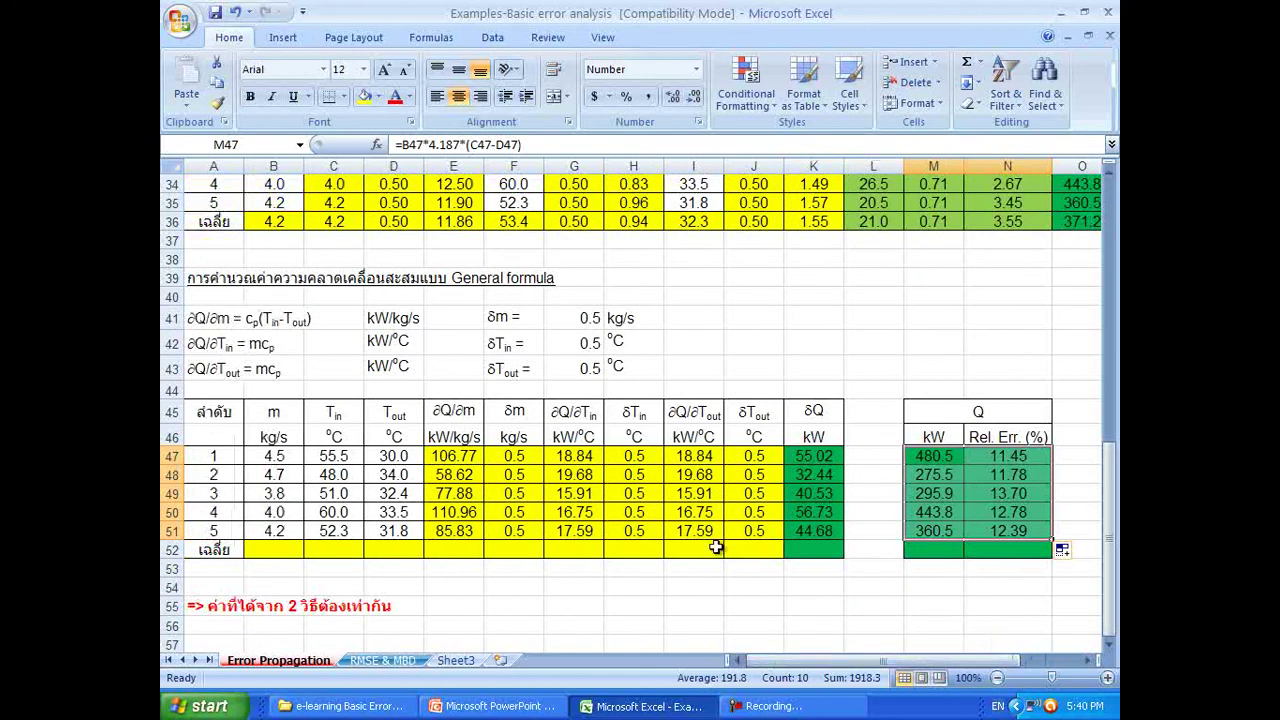
{"action": "left_click", "coordinate": [287, 552]}
{"action": "type", "text": "="}
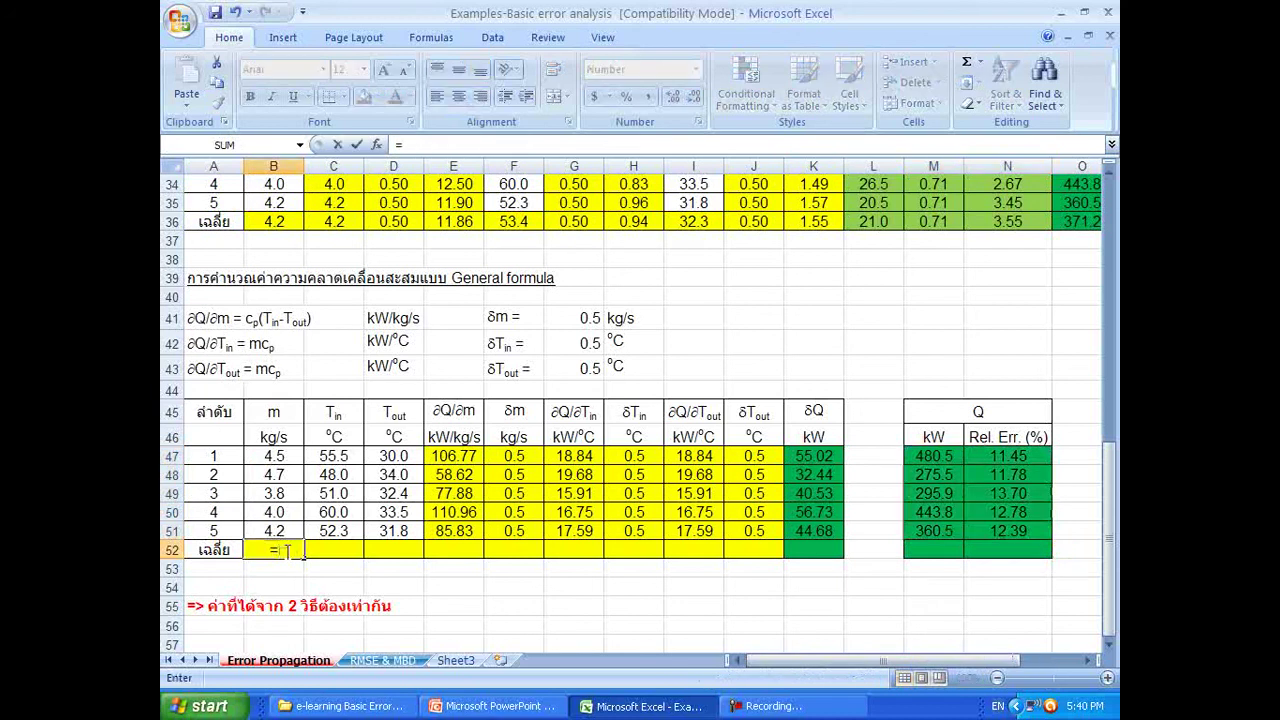
{"action": "type", "text": "avera"}
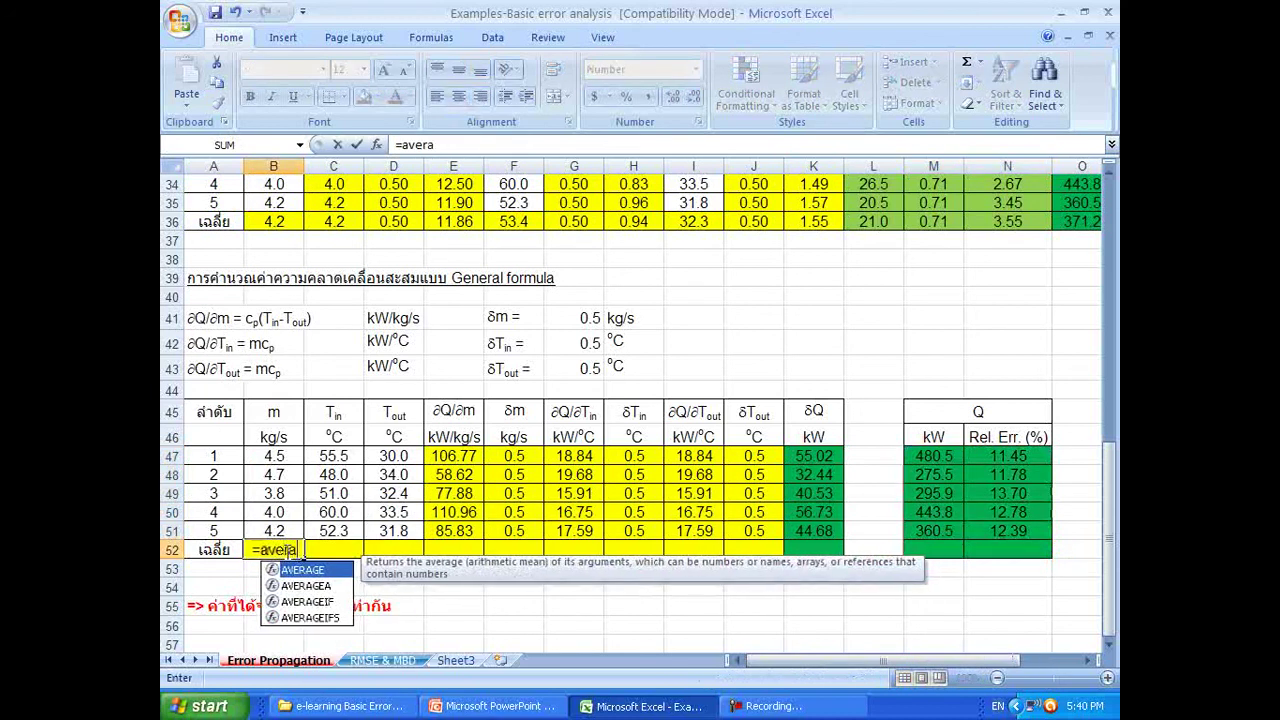
{"action": "type", "text": "ge("}
{"action": "left_click_drag", "start_coordinate": [285, 531], "coordinate": [290, 472]}
{"action": "key", "text": "Return"}
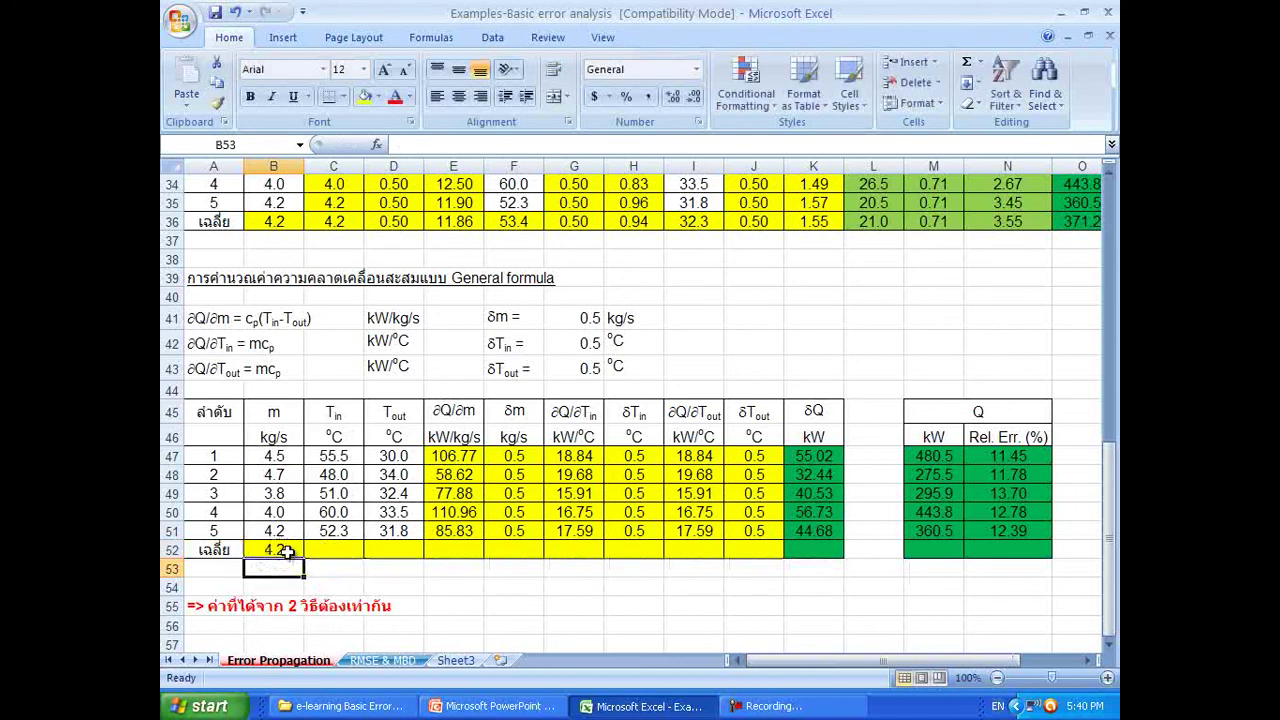
Step: Copy the average in B52 and paste only its formula into C52:K52
{"action": "right_click", "coordinate": [286, 551]}
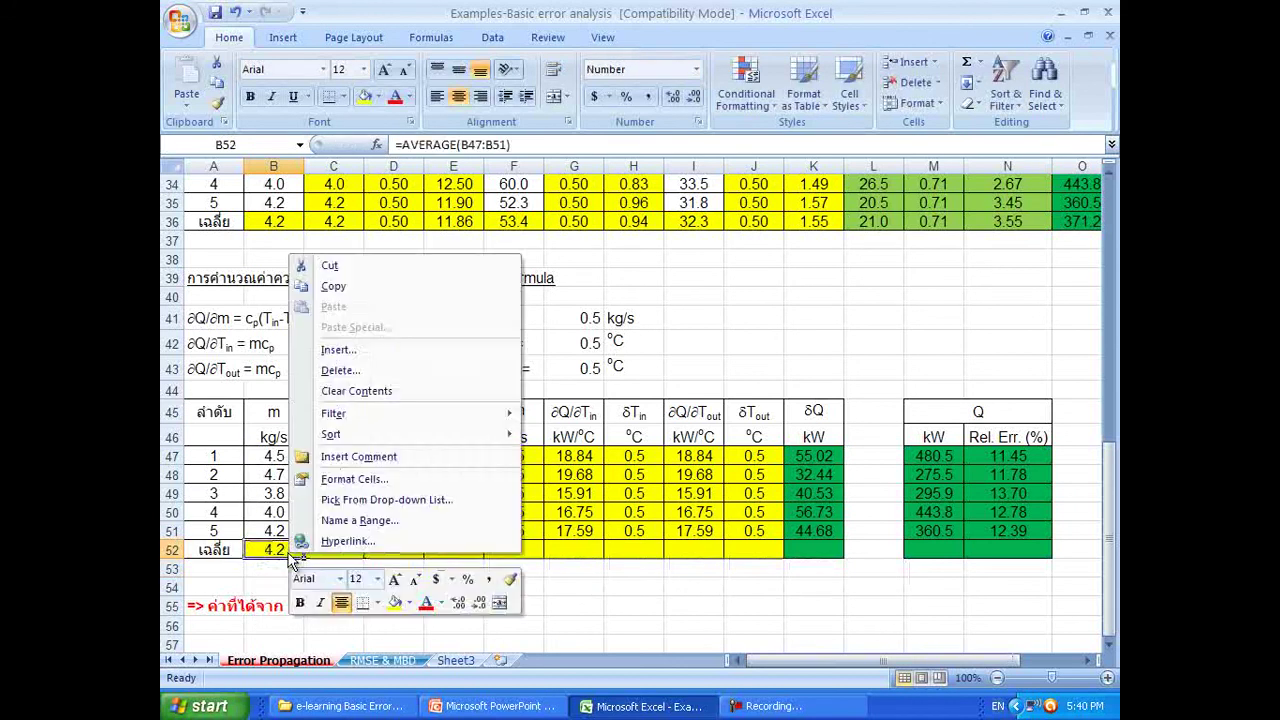
{"action": "left_click", "coordinate": [368, 289]}
{"action": "left_click_drag", "start_coordinate": [315, 550], "coordinate": [793, 549]}
{"action": "right_click", "coordinate": [793, 549]}
{"action": "left_click", "coordinate": [846, 324]}
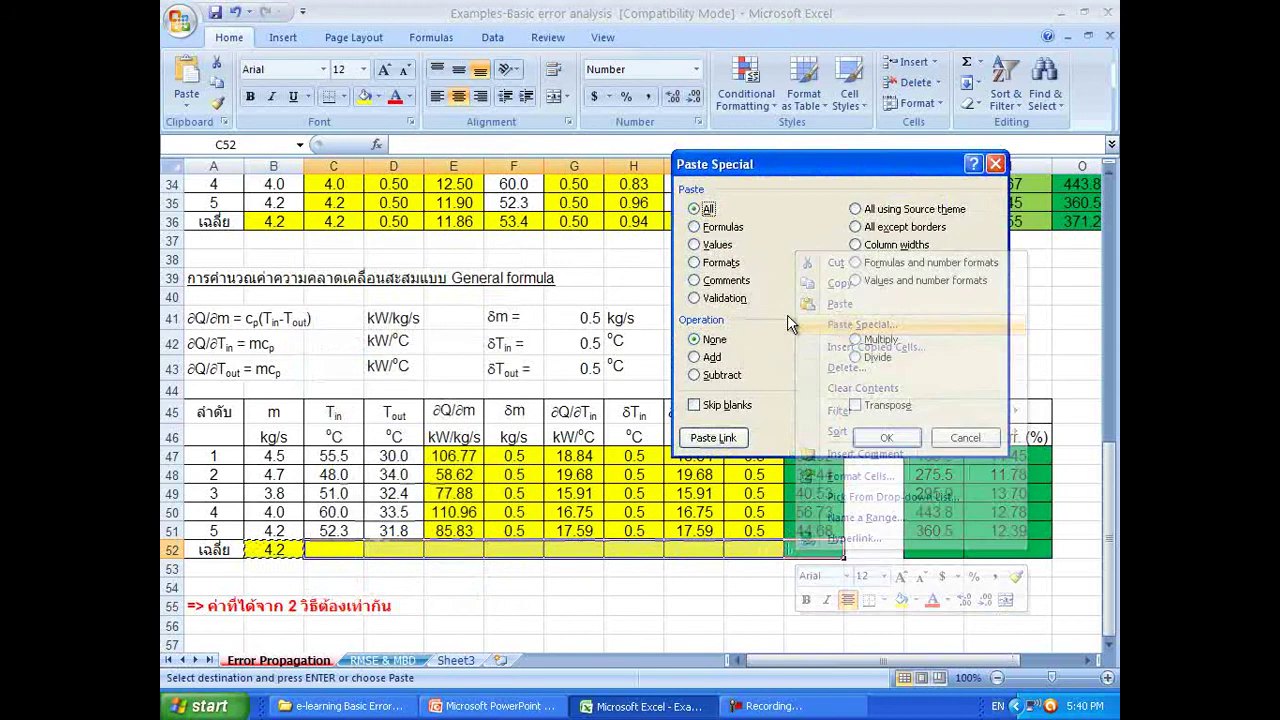
{"action": "left_click", "coordinate": [730, 228]}
{"action": "left_click", "coordinate": [886, 437]}
Step: Paste only the average formula into M52:N52 for Q and its relative error
{"action": "left_click_drag", "start_coordinate": [950, 552], "coordinate": [983, 558]}
{"action": "right_click", "coordinate": [983, 558]}
{"action": "left_click", "coordinate": [864, 322]}
{"action": "left_click", "coordinate": [741, 236]}
{"action": "key", "text": "Return"}
{"action": "left_click", "coordinate": [793, 309]}
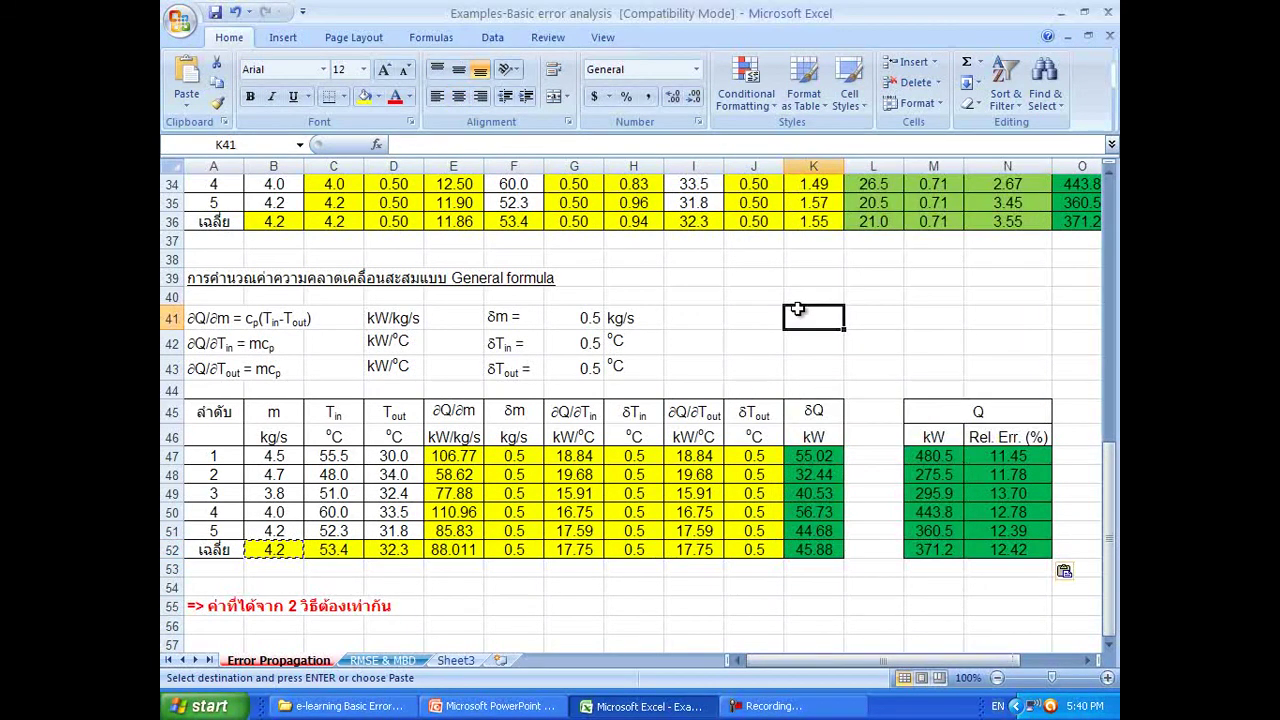
Step: Compare the general formula table with the step-by-step table and review the example's problem statement above them
{"action": "scroll", "coordinate": [793, 309], "scroll_direction": "up", "scroll_amount": 2}
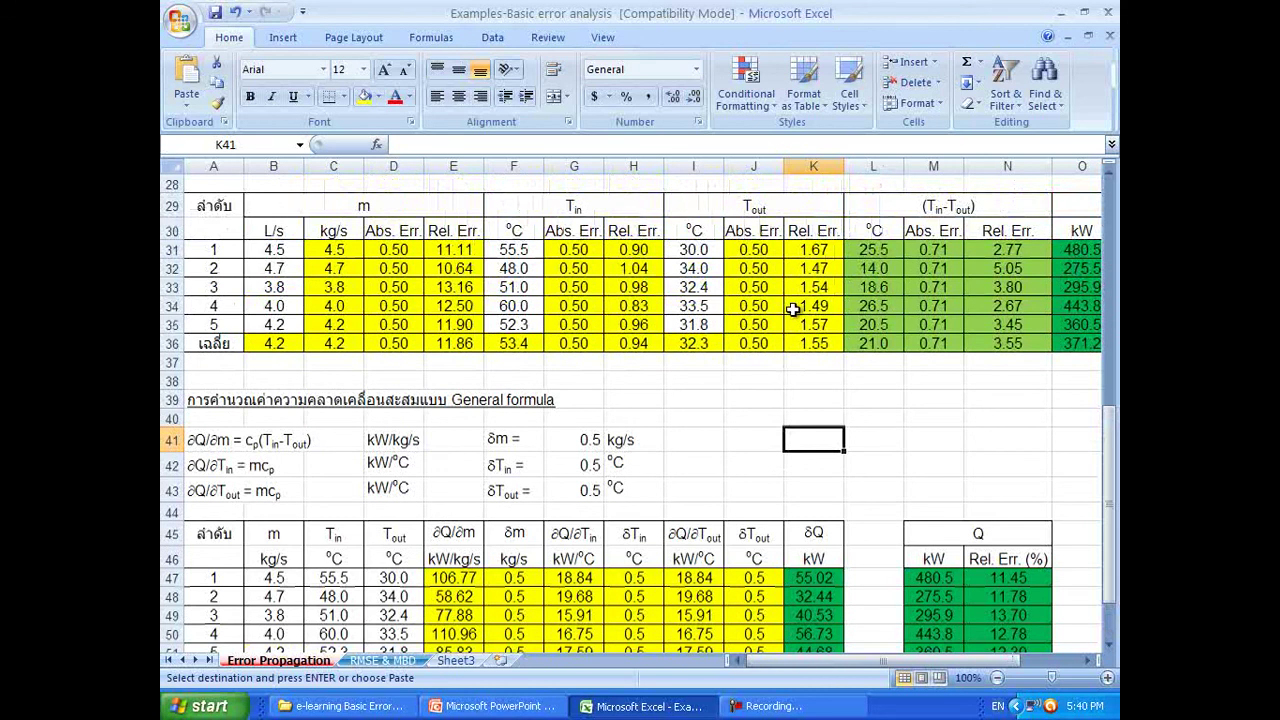
{"action": "scroll", "coordinate": [765, 367], "scroll_direction": "down", "scroll_amount": 1}
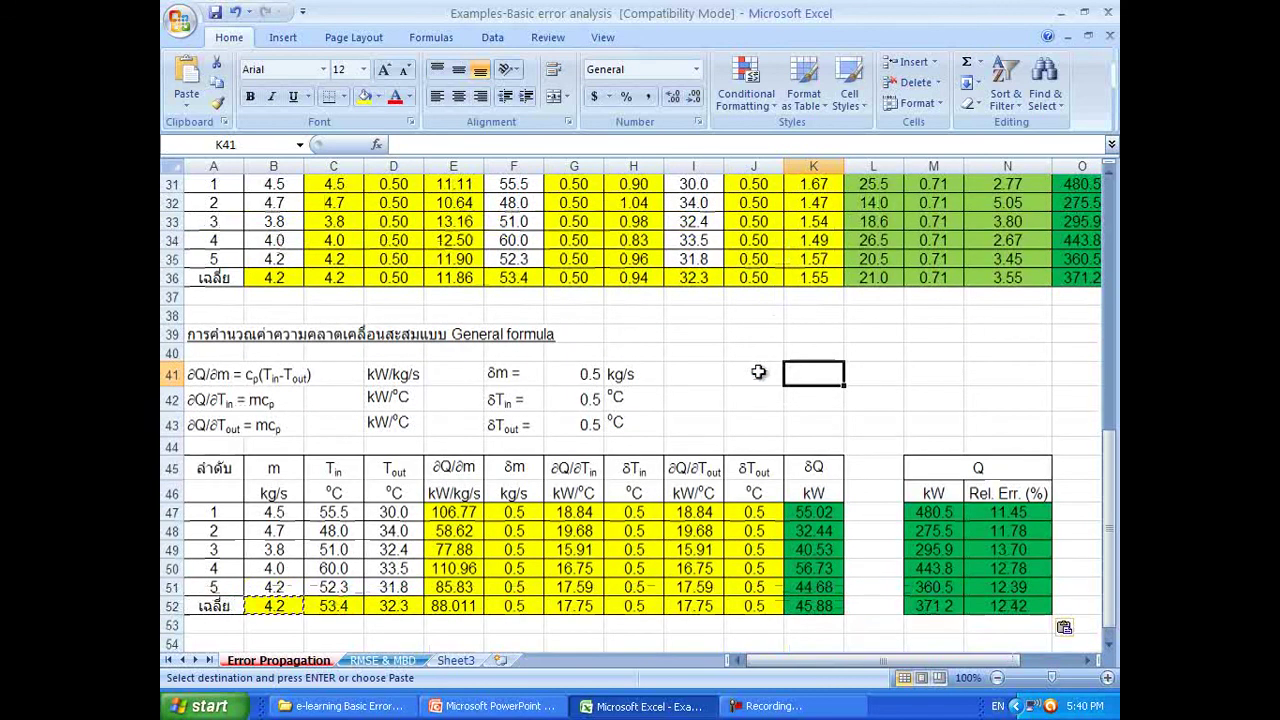
{"action": "scroll", "coordinate": [759, 372], "scroll_direction": "up", "scroll_amount": 2}
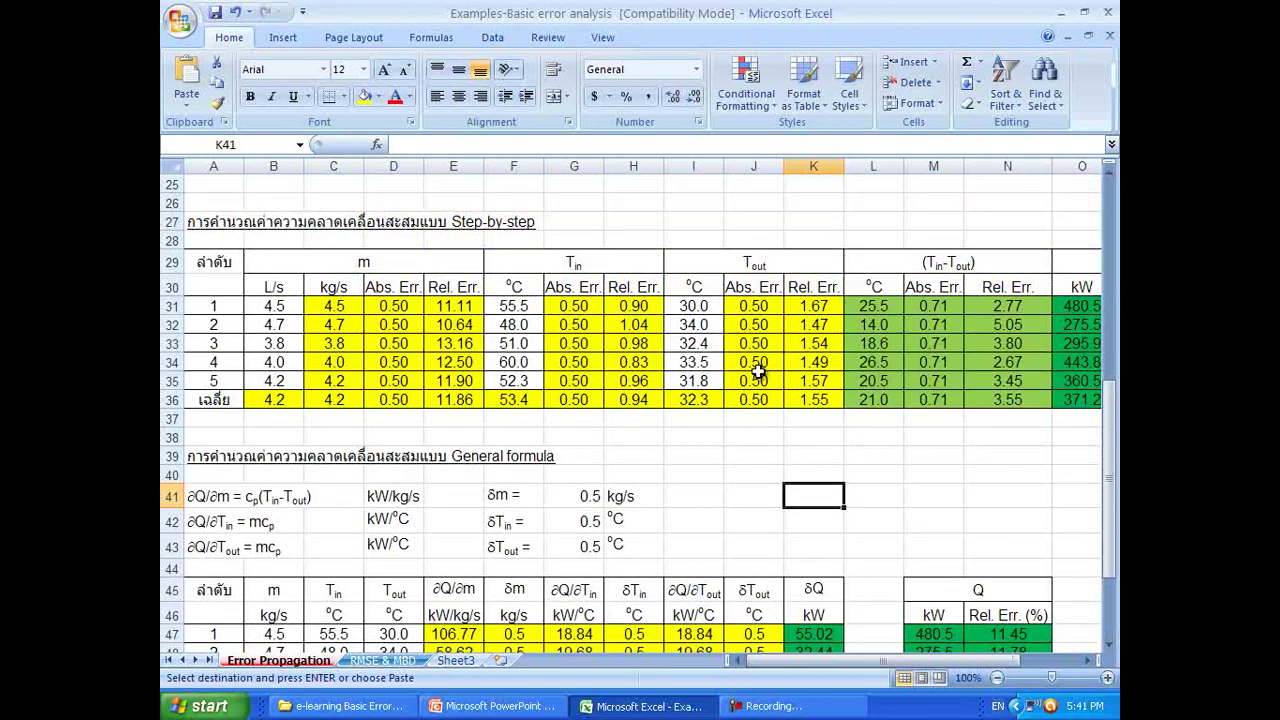
{"action": "scroll", "coordinate": [759, 372], "scroll_direction": "up", "scroll_amount": 8}
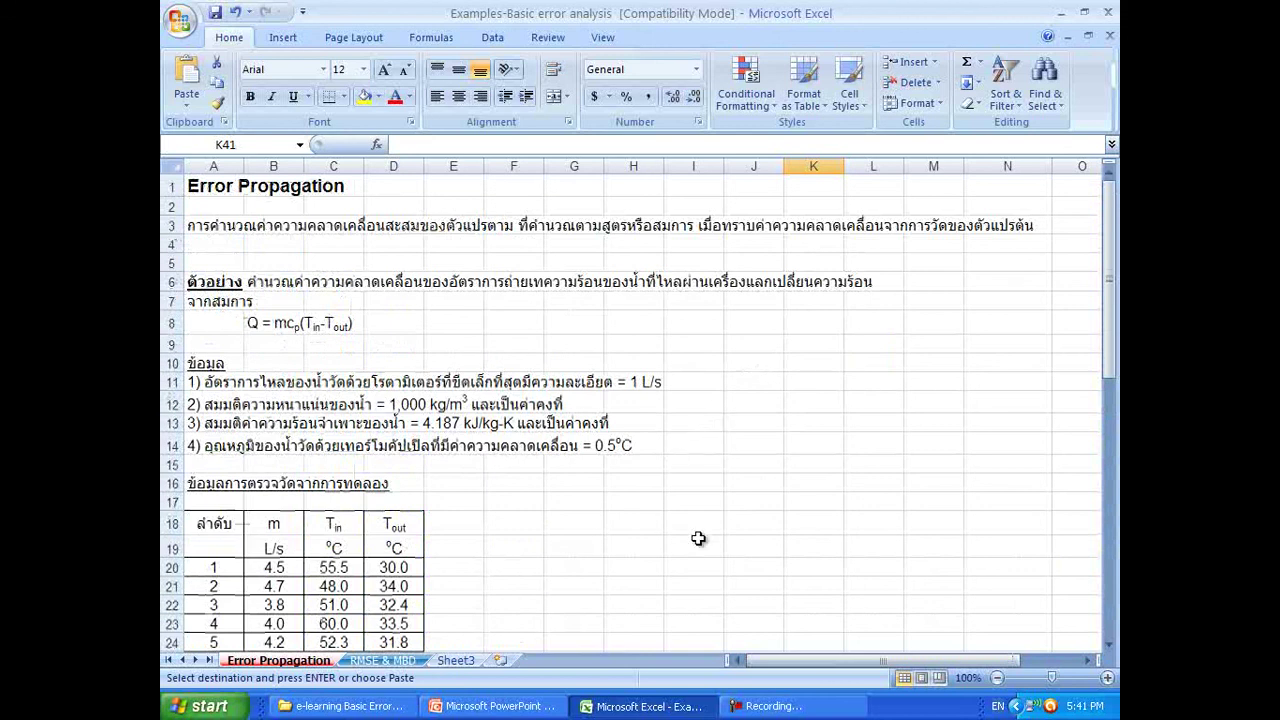
Step: Switch to the Basic Error Analysis presentation in PowerPoint and display slide 17, RMSE & MBD
{"action": "left_click", "coordinate": [551, 709]}
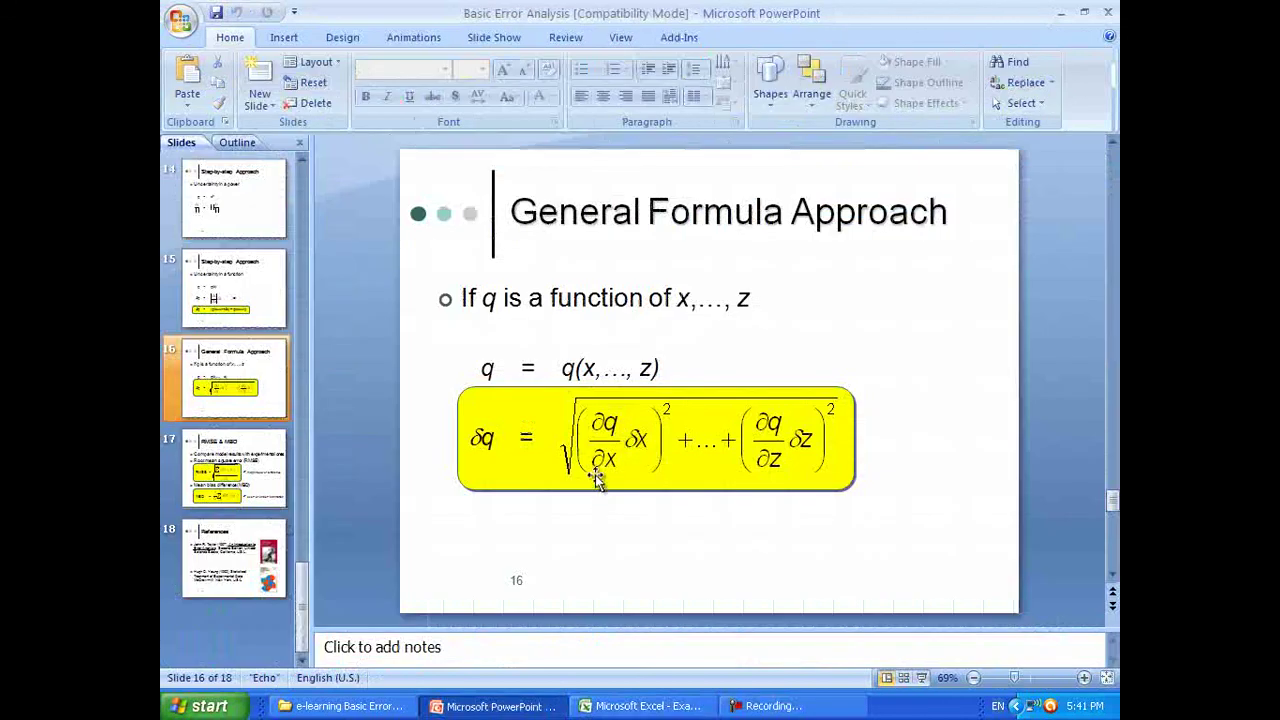
{"action": "scroll", "coordinate": [598, 478], "scroll_direction": "down", "scroll_amount": 2}
{"action": "scroll", "coordinate": [595, 355], "scroll_direction": "up", "scroll_amount": 1}
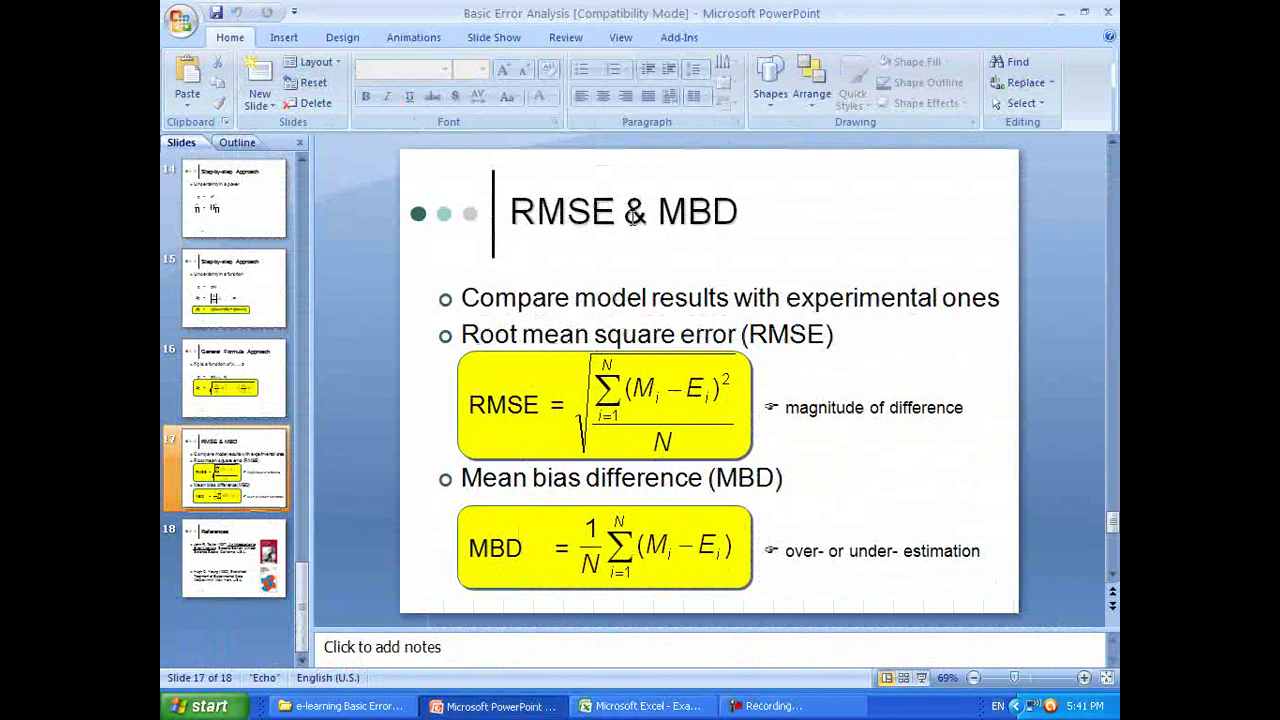